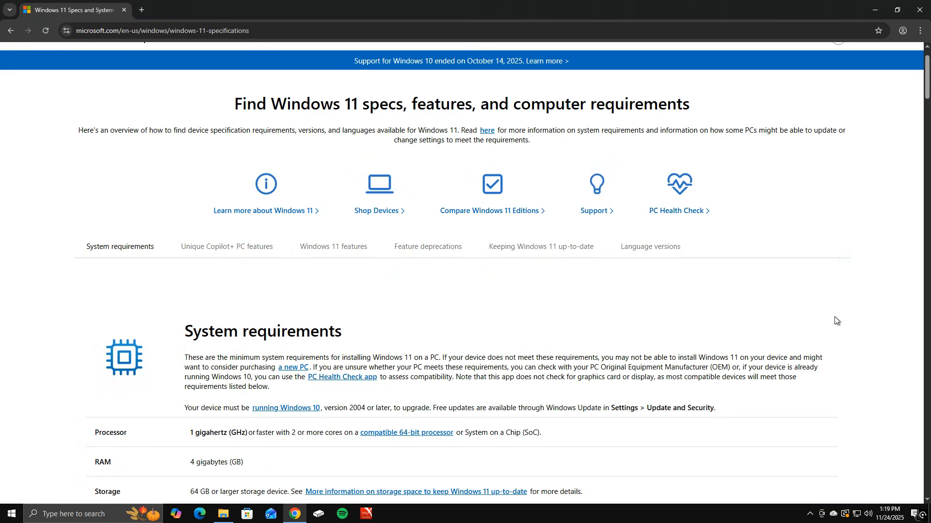
- Download the PC Health Check app from the link in the video description and open the Downloads folder
scroll(835, 320, down, 3)
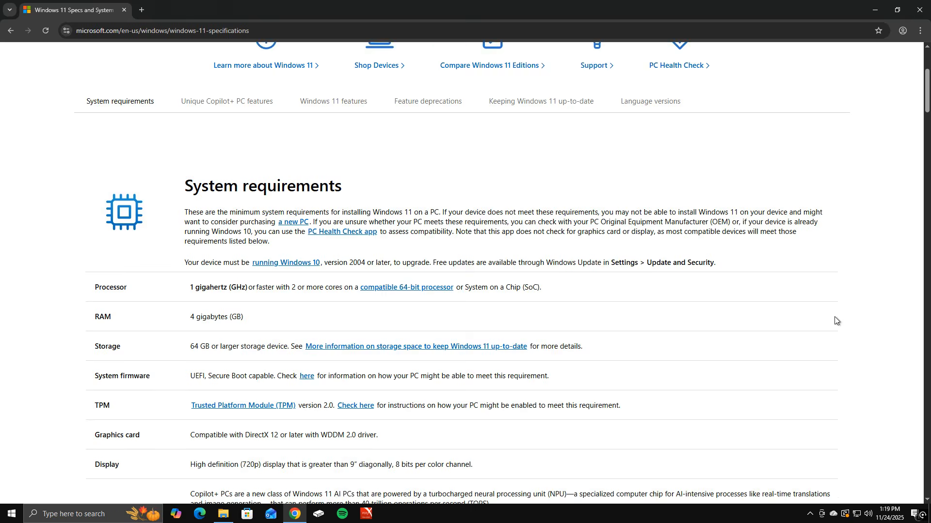
scroll(835, 320, down, 1)
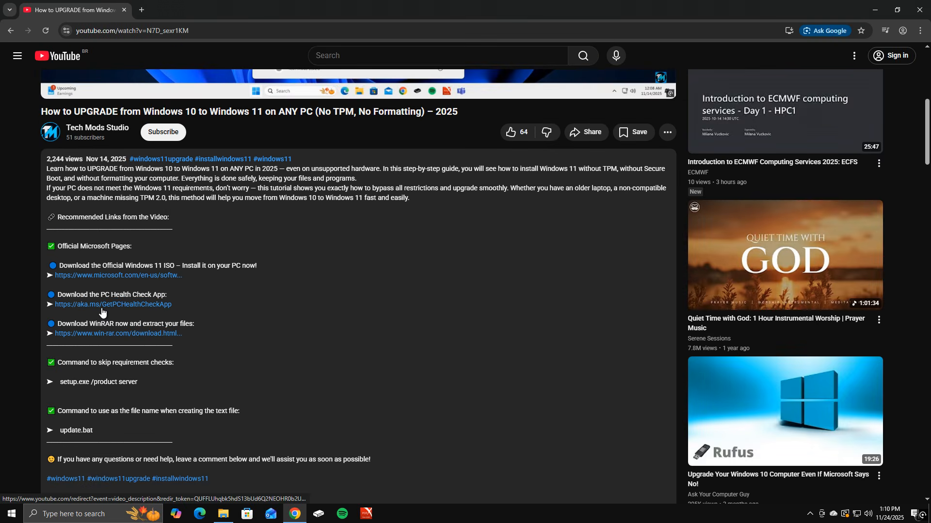
click(124, 319)
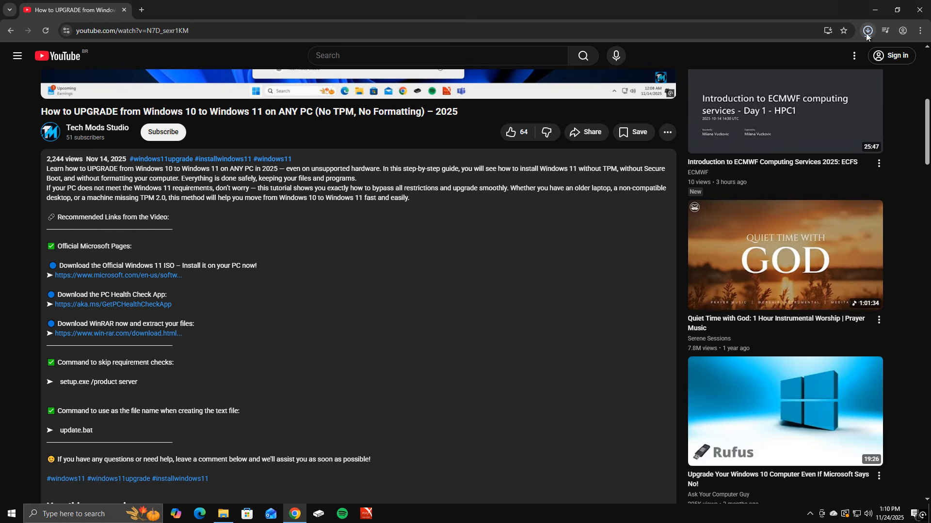
click(867, 32)
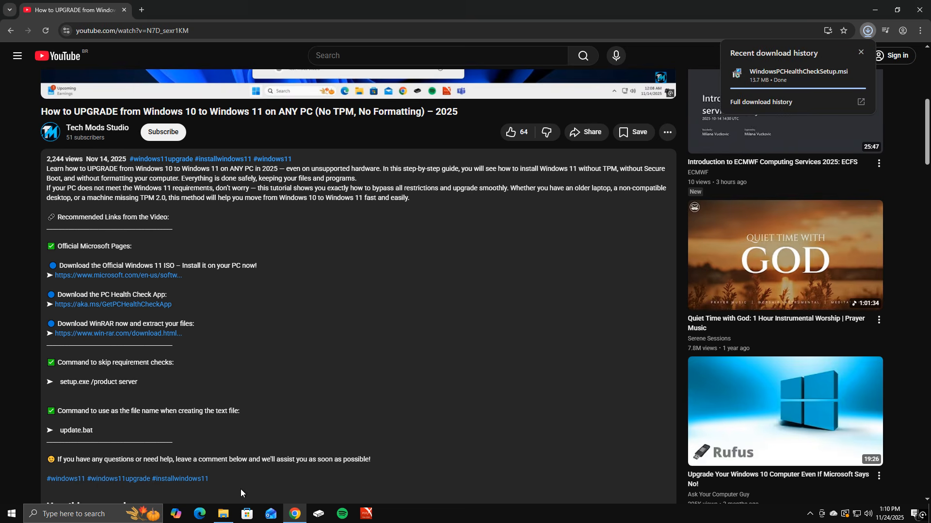
click(223, 513)
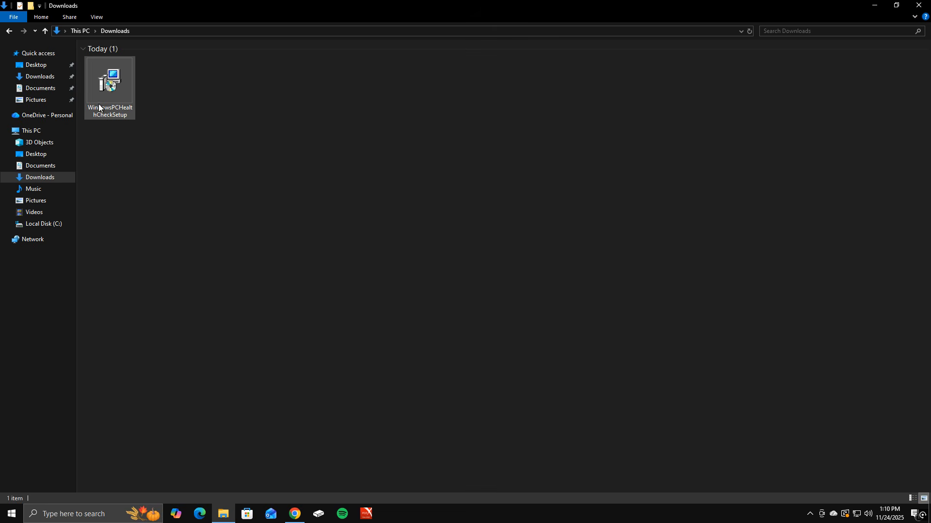
- Install Windows PC Health Check from WindowsPCHealthCheckSetup, accepting the license terms, adding a desktop shortcut and launching the app on completion
double_click(111, 109)
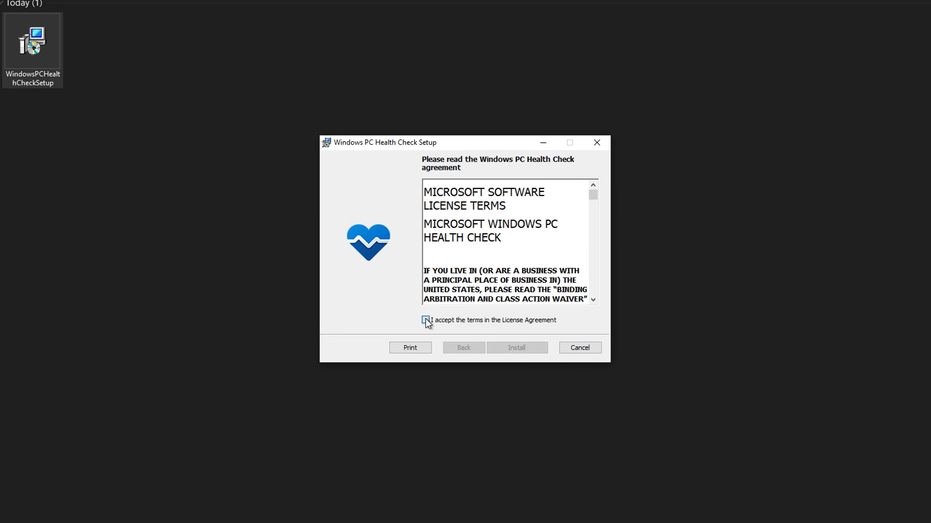
click(426, 320)
click(499, 348)
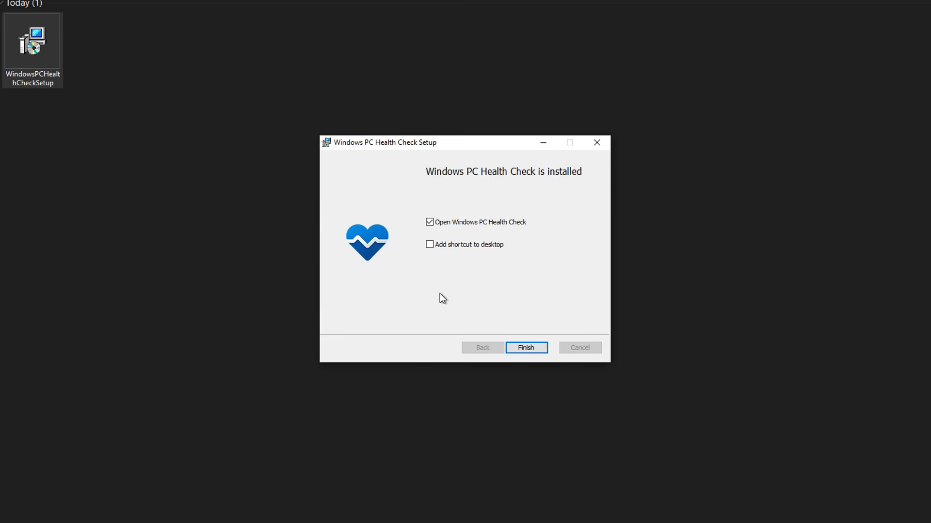
click(430, 245)
click(514, 348)
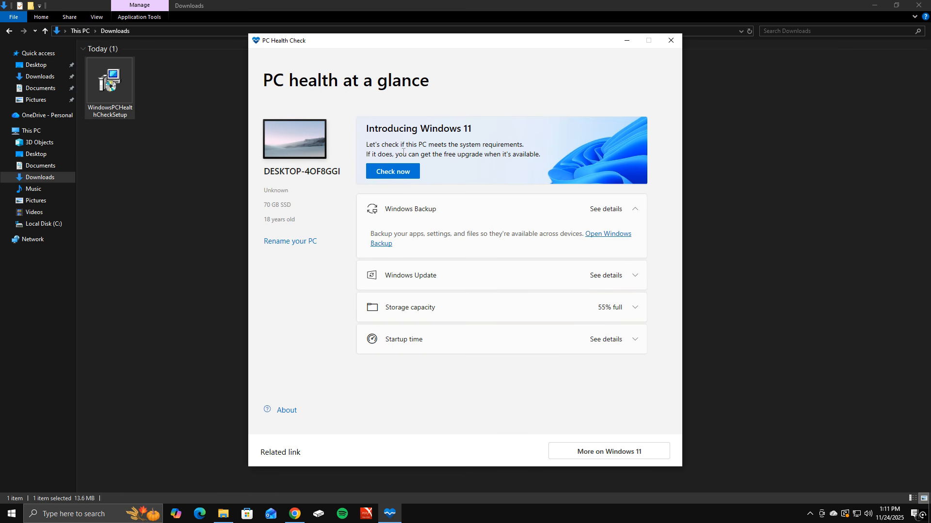
- Run the Windows 11 compatibility check in PC Health Check and review all of its results
click(398, 174)
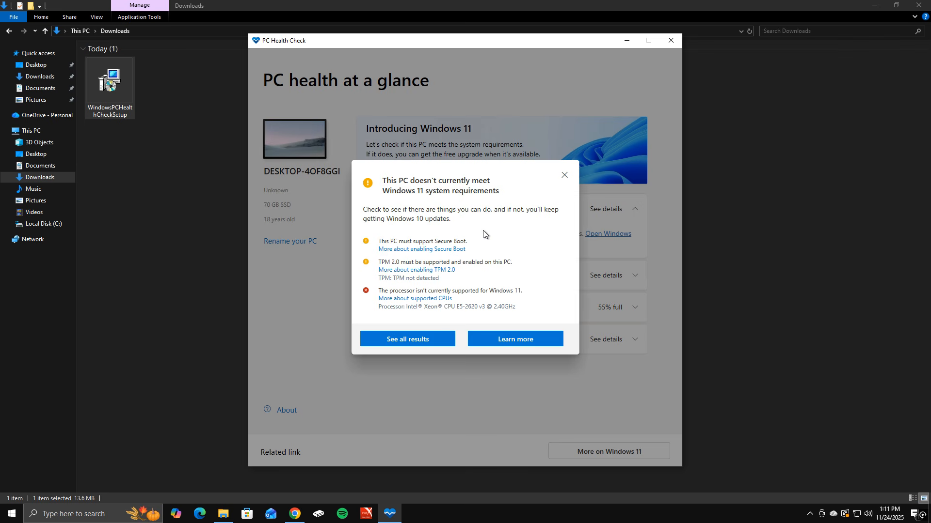
click(414, 341)
scroll(412, 291, down, 3)
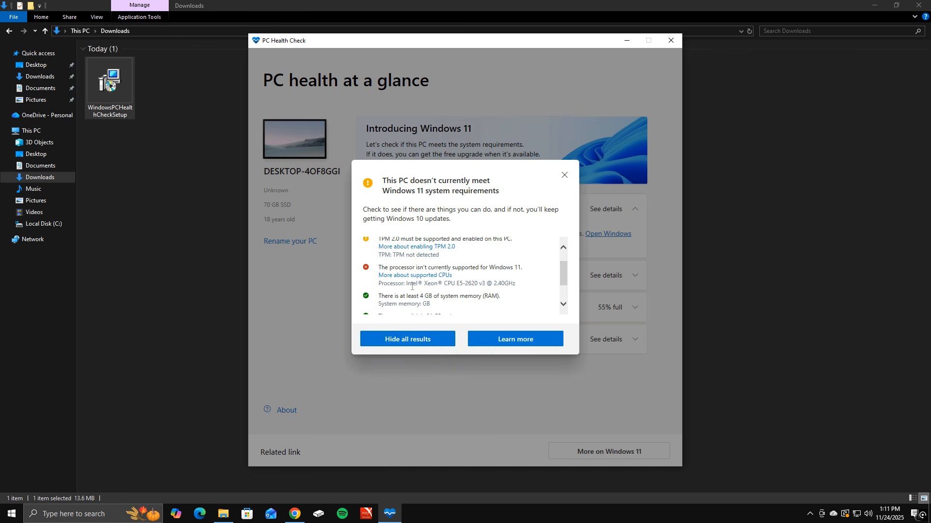
scroll(412, 287, up, 4)
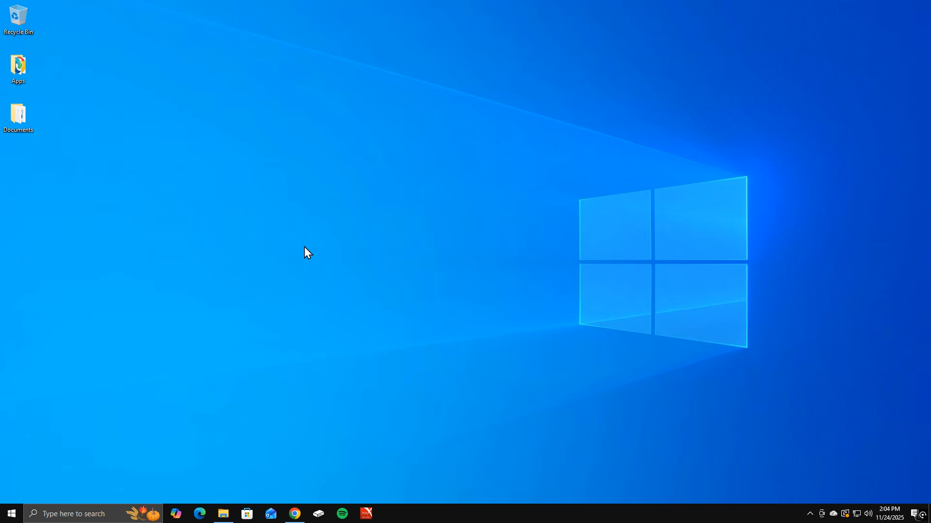
- Switch to Chrome, search Google for "download windows 11" and open Microsoft's Download Windows 11 page
click(295, 514)
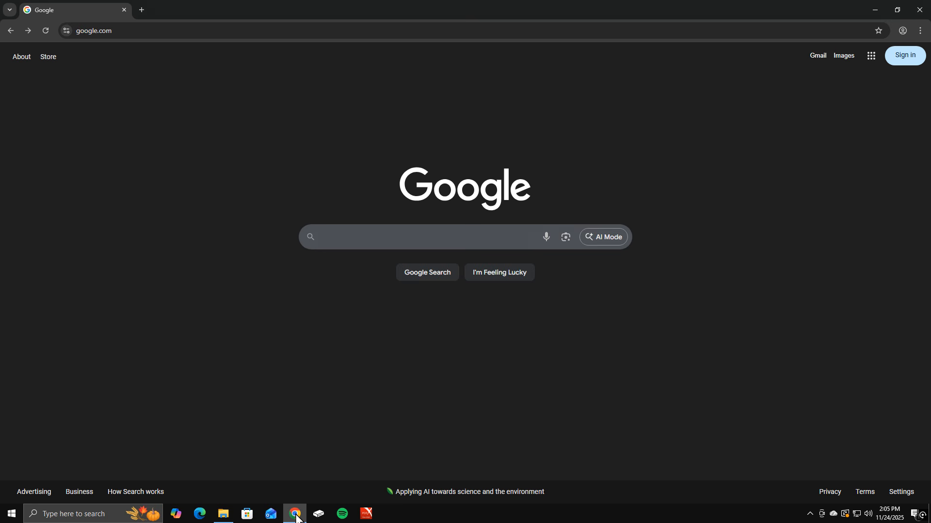
click(345, 238)
text(download windows 11)
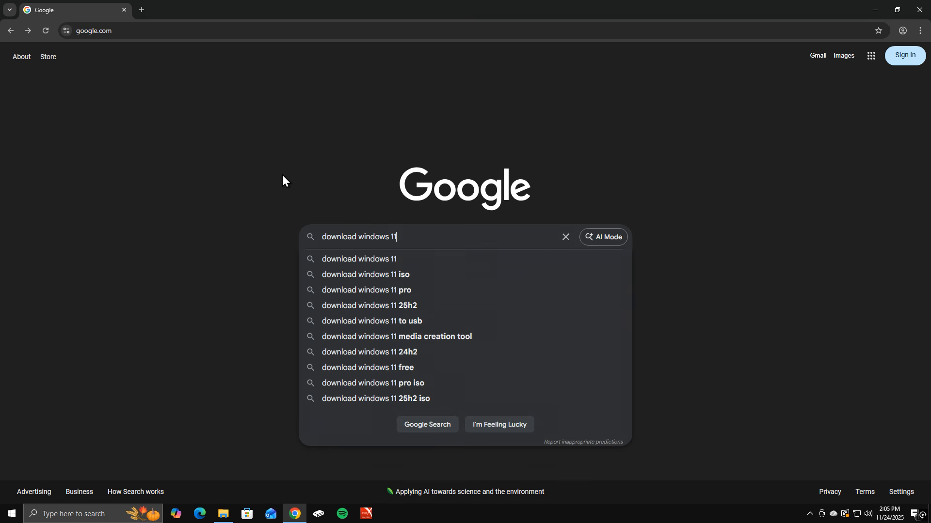
key(Return)
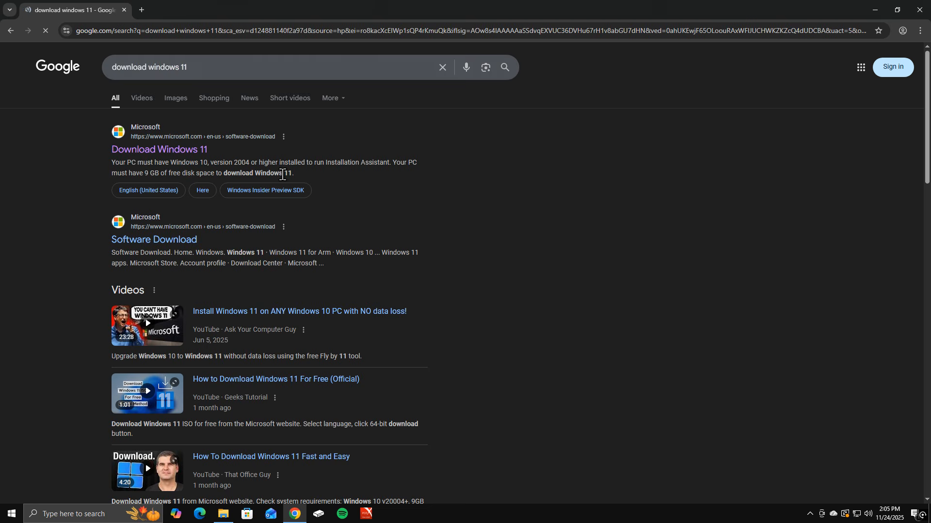
click(174, 157)
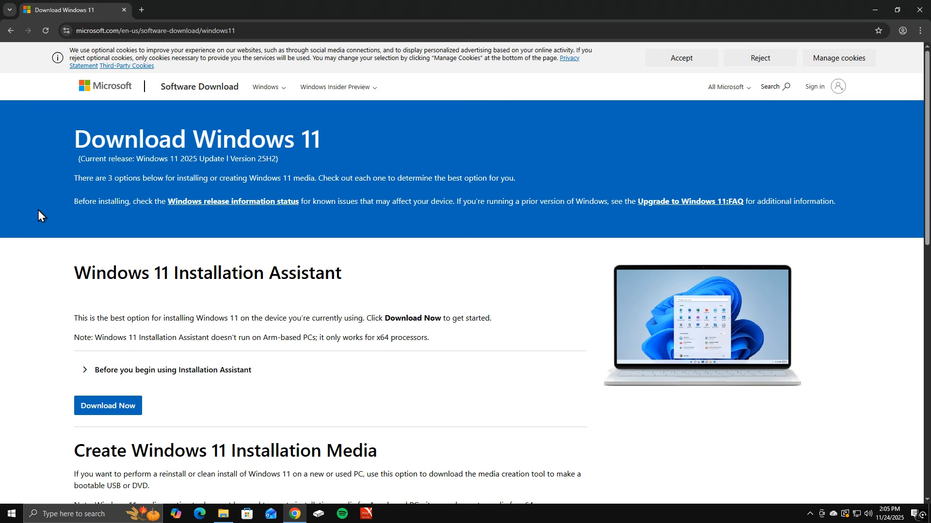
- Choose and confirm Windows 11 (multi-edition ISO for x64 devices) as the disk image to download
scroll(38, 210, down, 9)
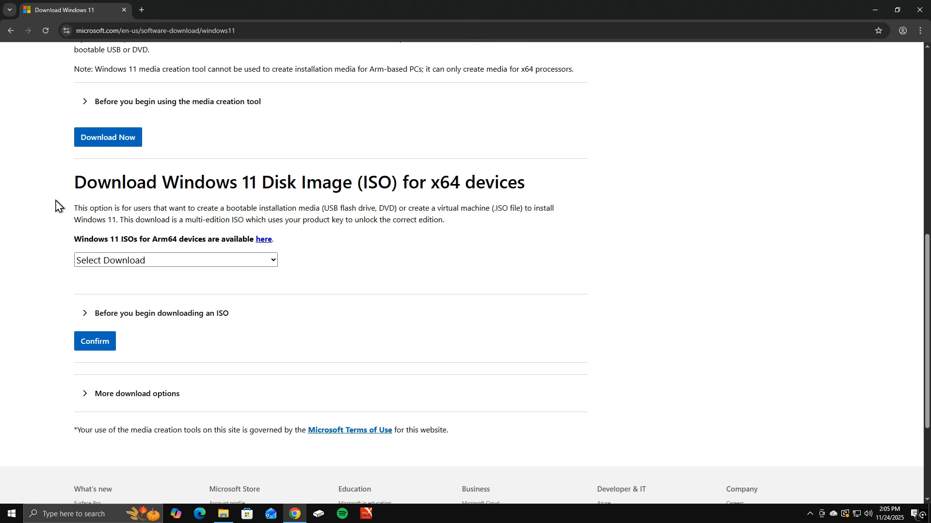
click(116, 265)
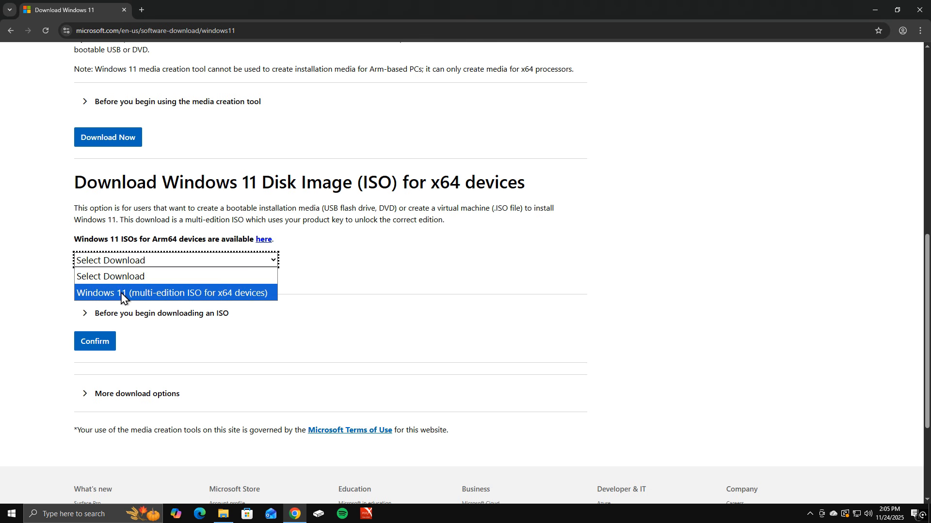
click(136, 293)
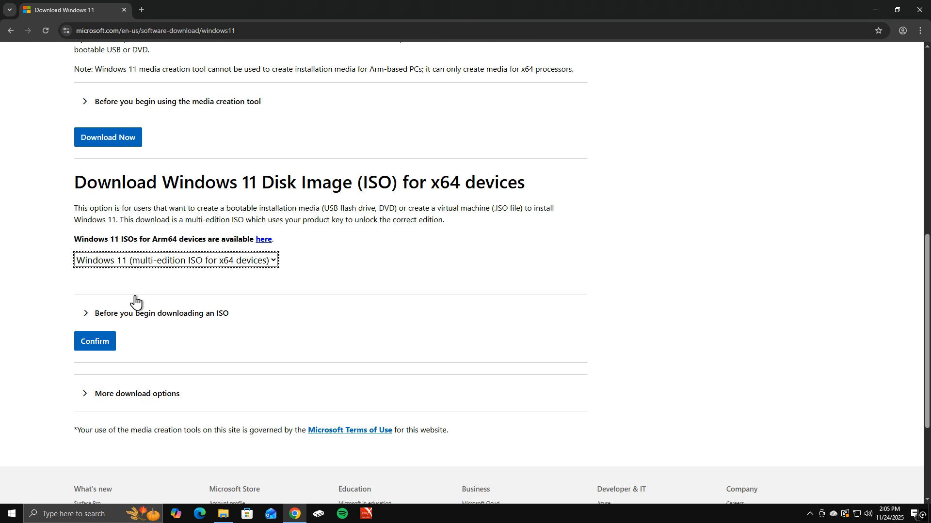
click(99, 346)
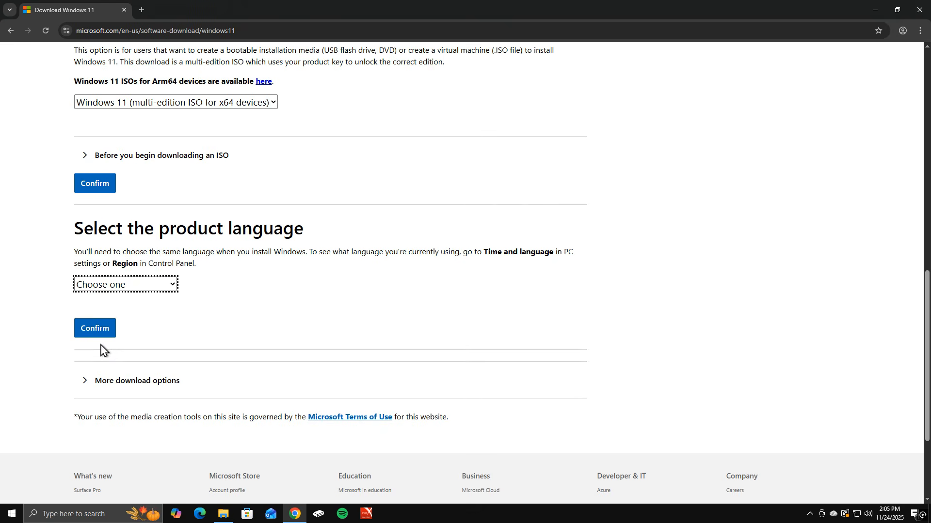
- Set the product language to English (United States) and start the 64-bit Windows 11 ISO download
click(131, 286)
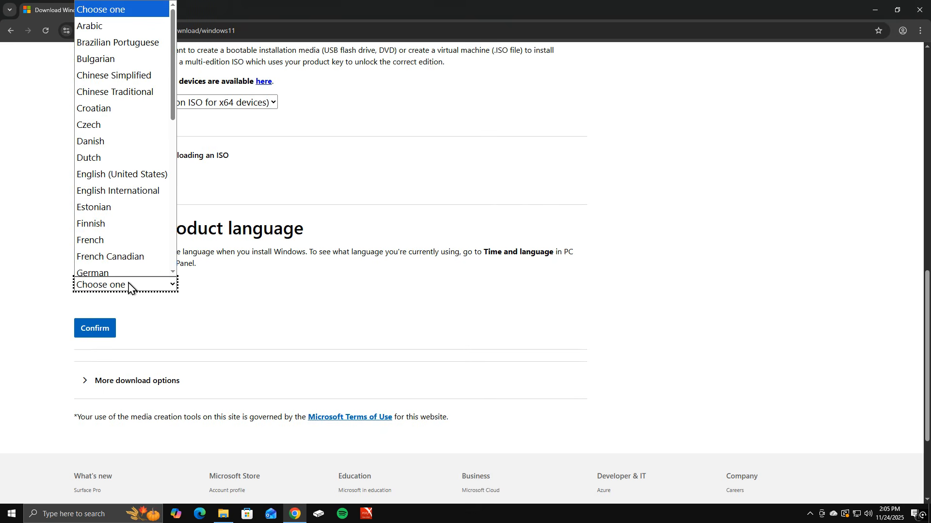
click(123, 173)
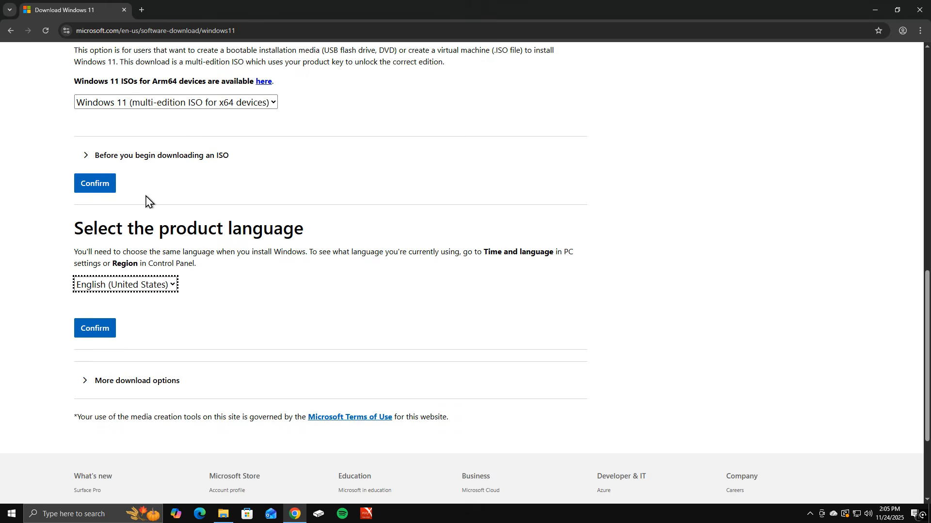
click(98, 329)
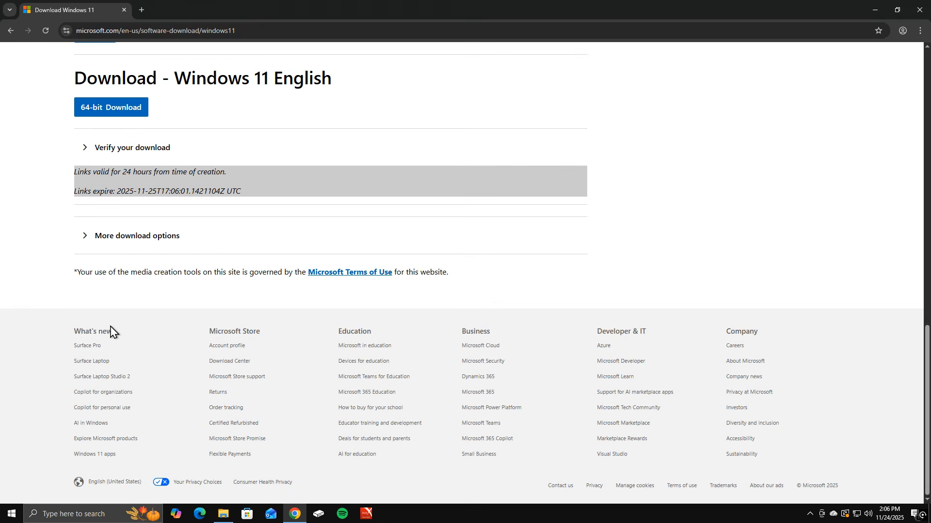
scroll(109, 329, up, 3)
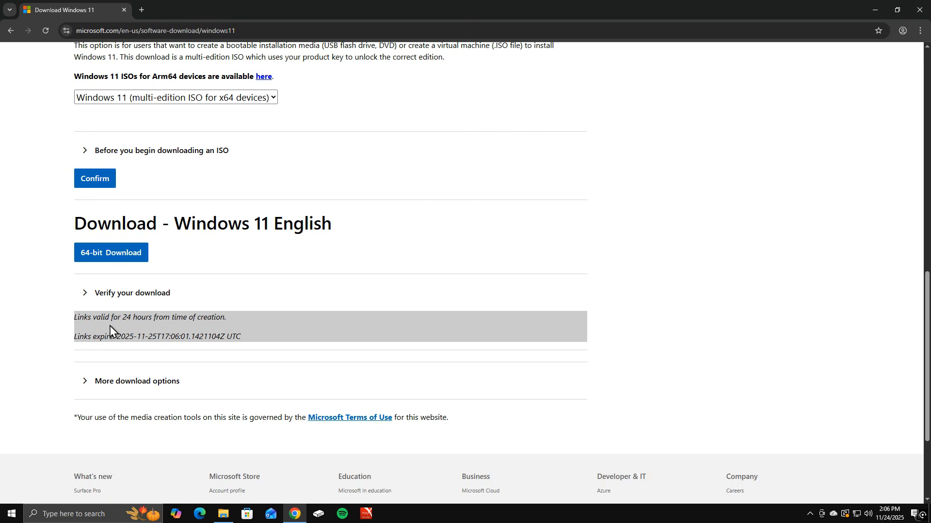
click(115, 262)
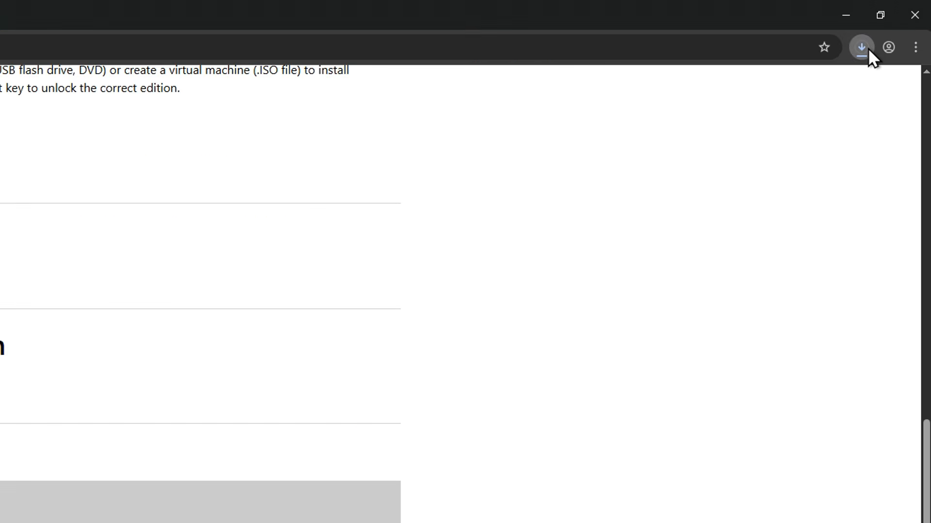
click(866, 48)
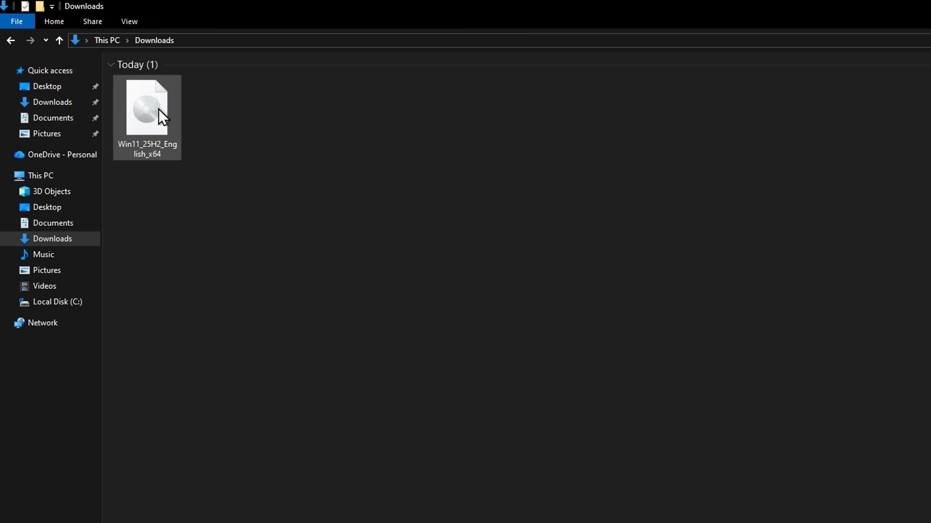
- Extract the contents of the Win11_25H2_English_x64 disk image in Downloads using WinRAR's Extract files command
right_click(150, 106)
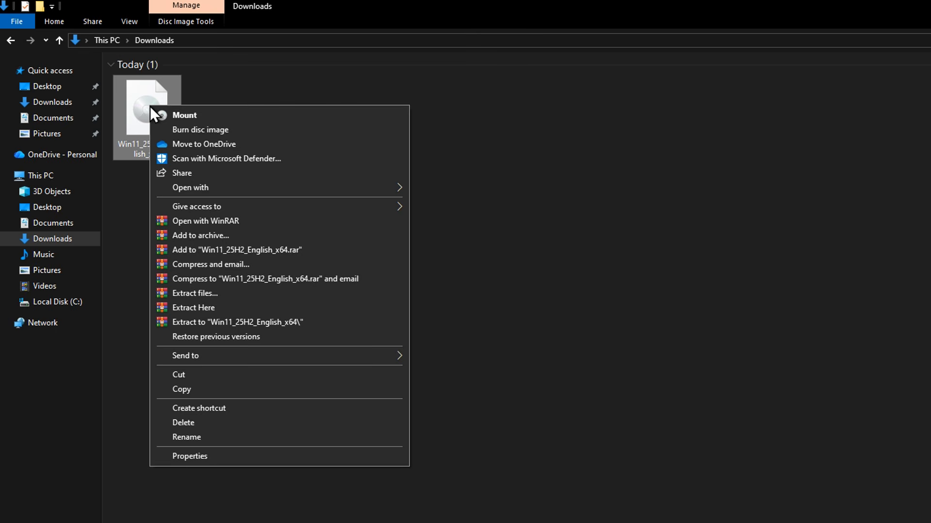
click(237, 294)
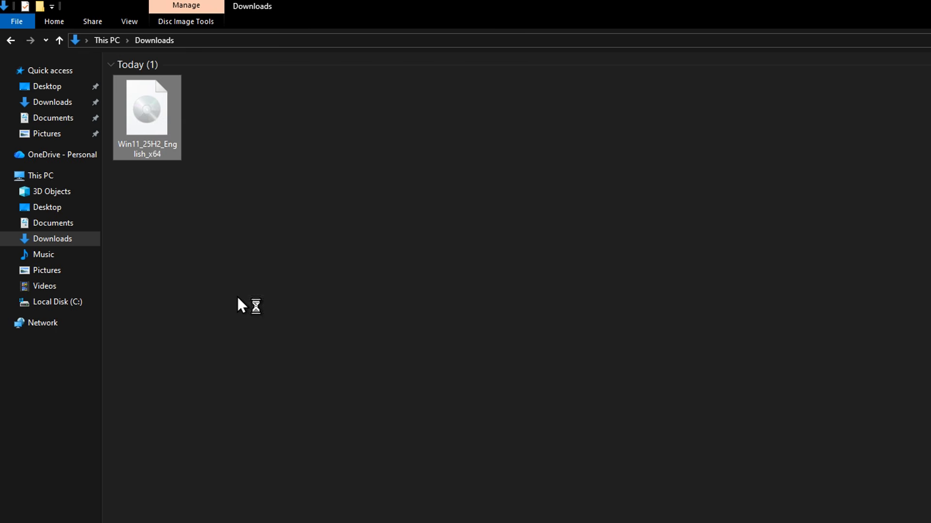
click(493, 365)
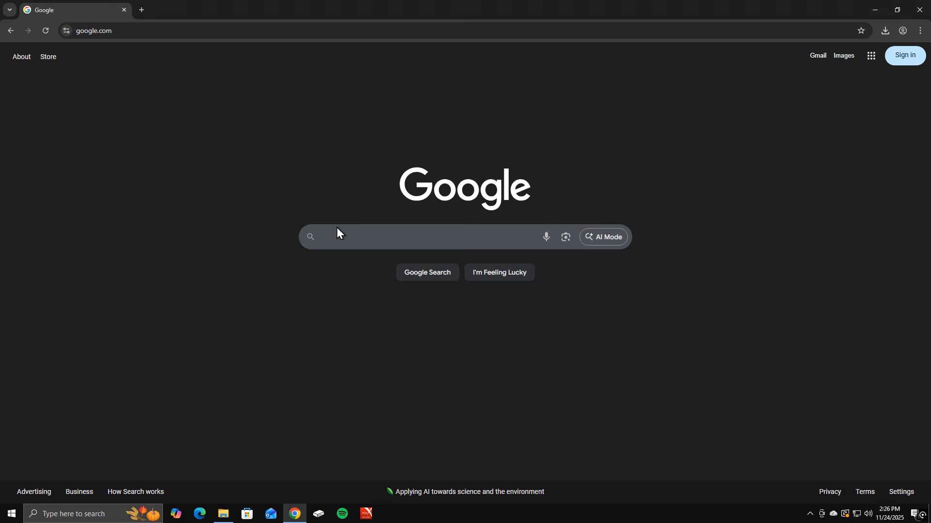
- Search Google for "download winrar" and download WinRAR 7.13 English 64 bit from the official WinRAR site
click(338, 234)
text(download winrar)
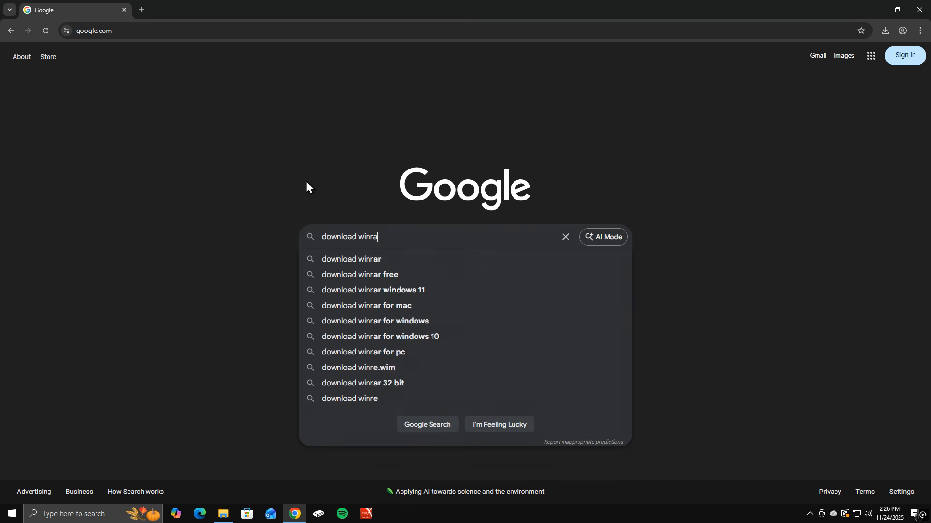
key(Return)
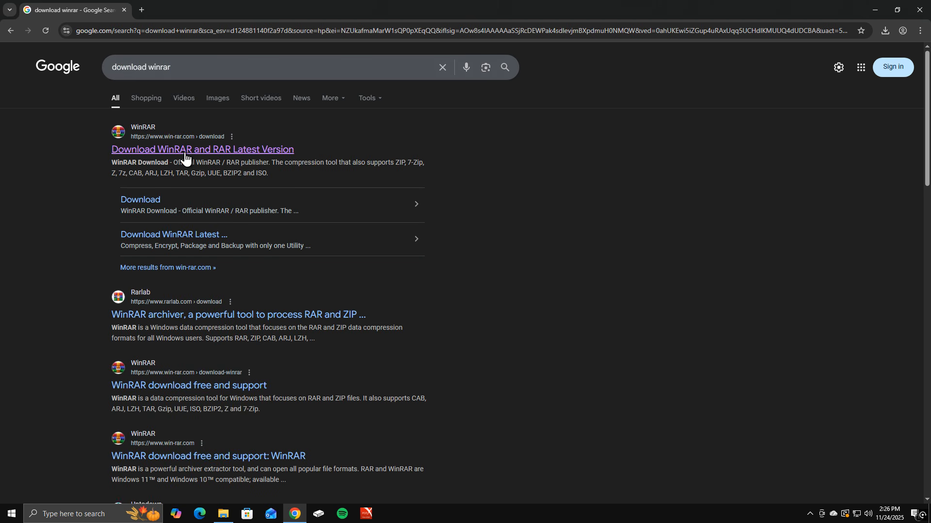
click(187, 152)
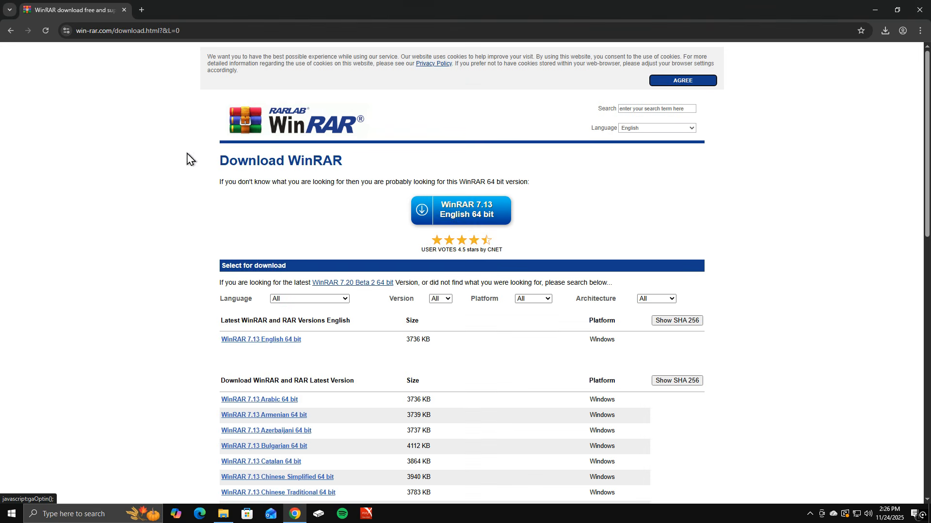
click(453, 222)
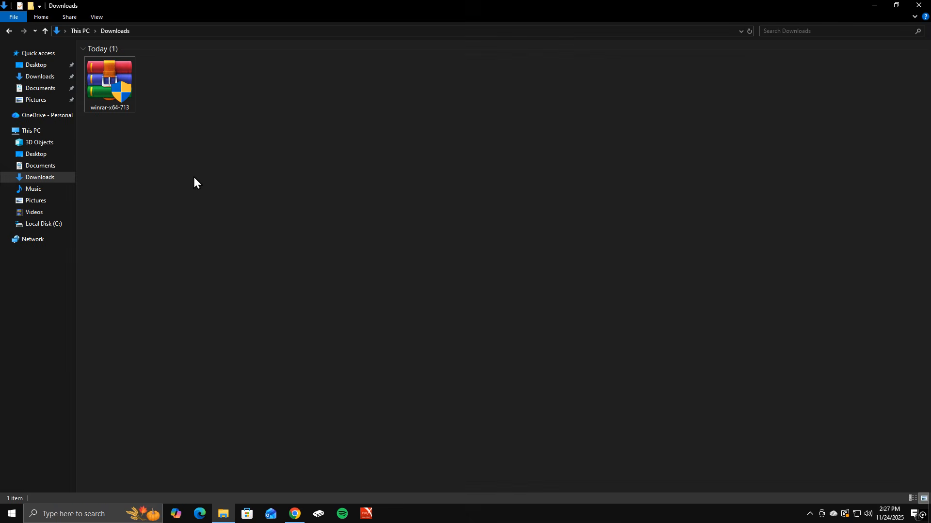
- Install WinRAR from the winrar-x64-713 installer in Downloads, keeping the default file associations and integration options
double_click(126, 100)
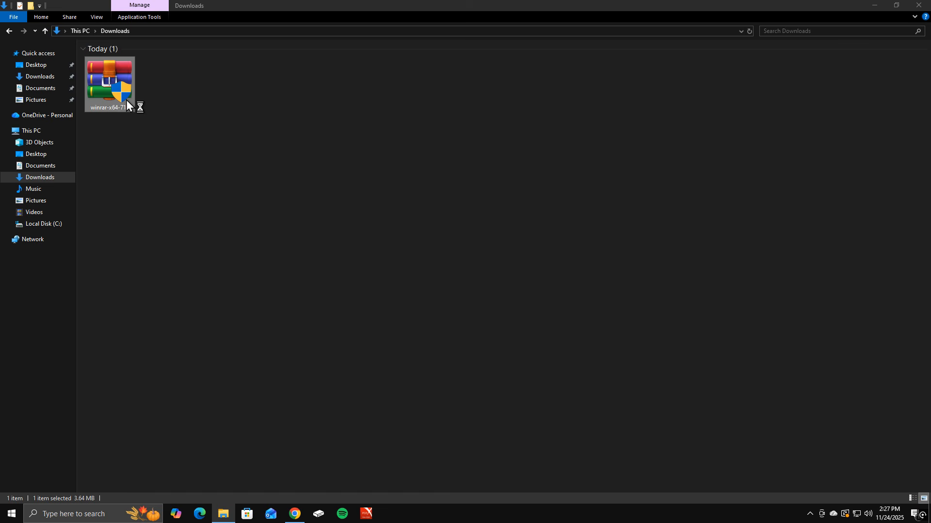
click(427, 319)
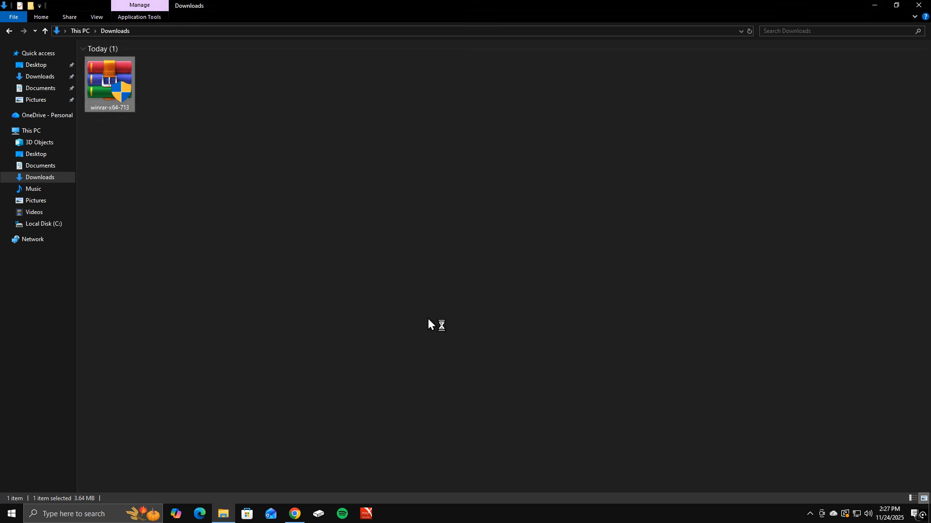
click(447, 352)
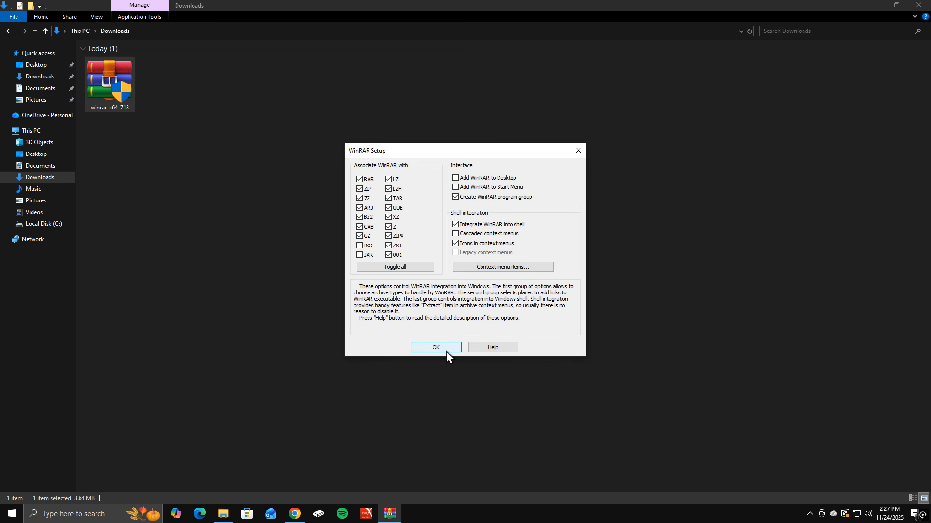
click(438, 348)
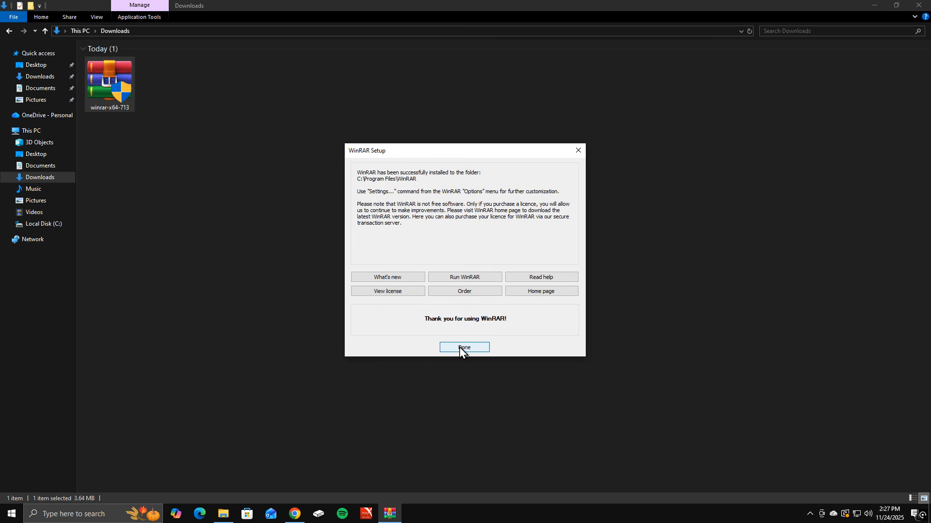
click(458, 347)
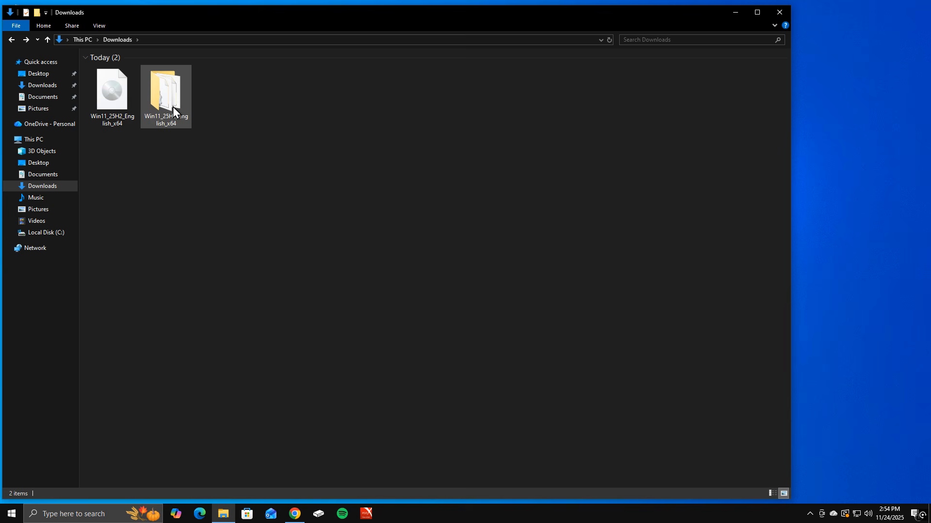
- Create a new text document on the desktop and enter the command "setup.exe /product server" in it
click(735, 12)
right_click(405, 150)
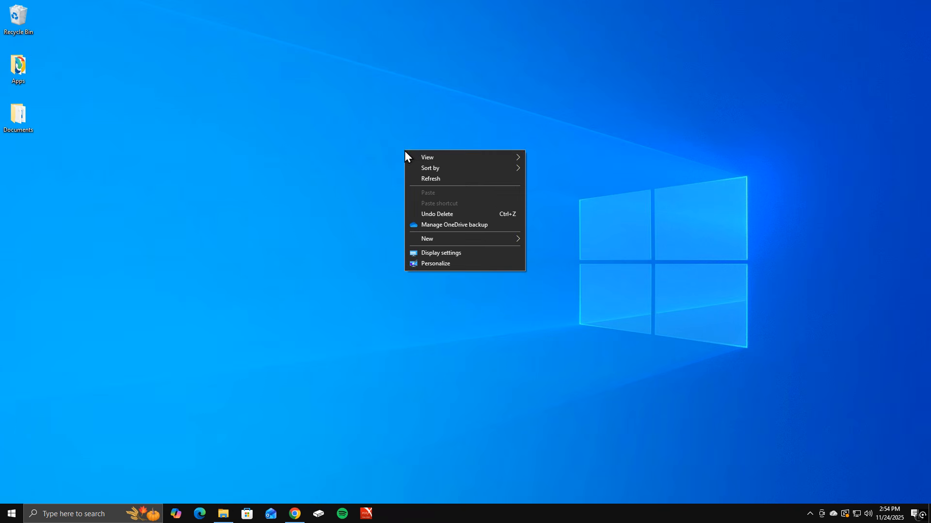
mouse_move(465, 240)
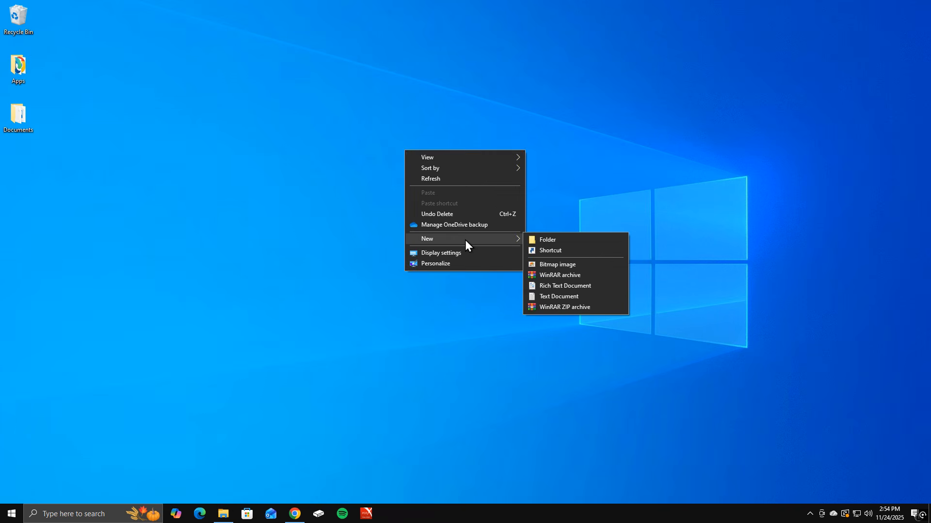
click(561, 296)
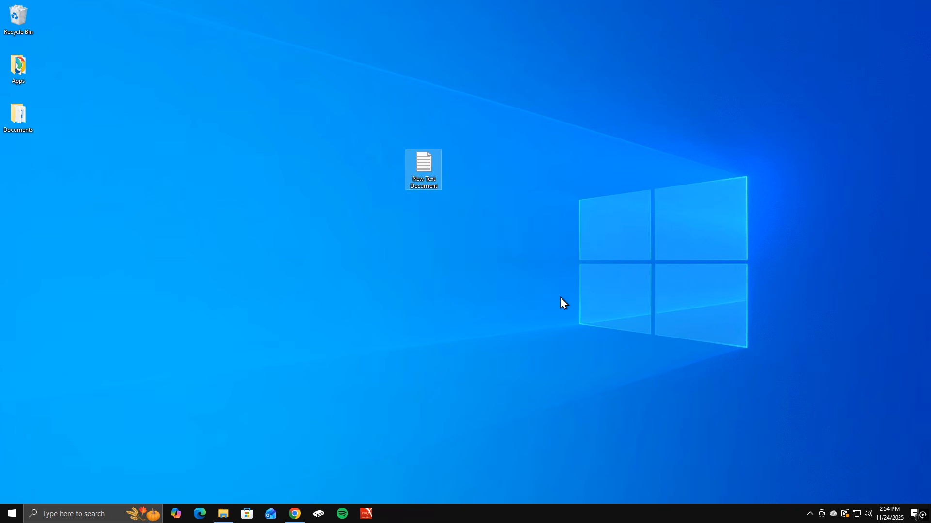
double_click(432, 167)
text(s)
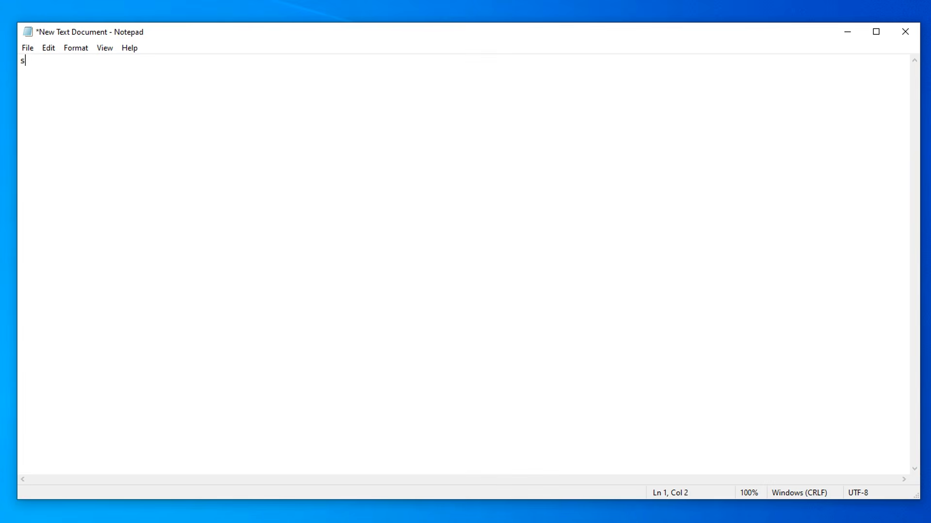
text(etup.exe /product server)
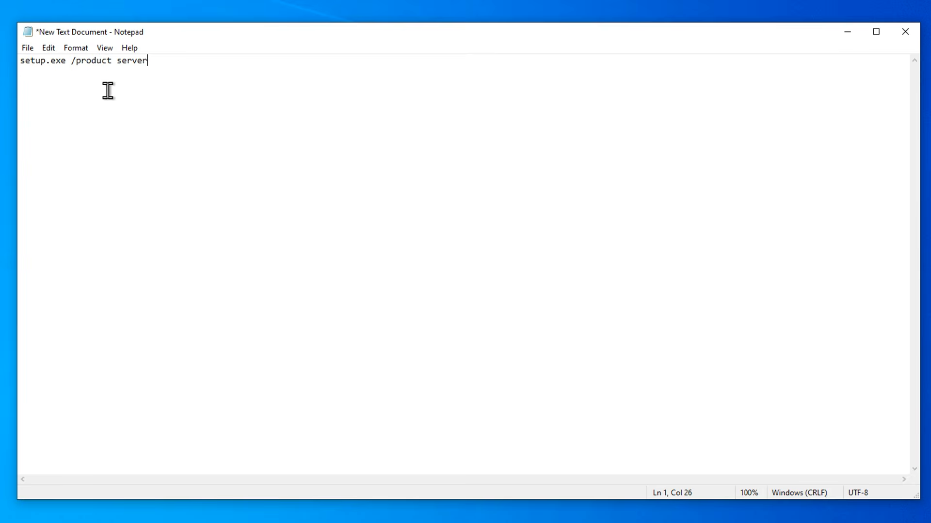
- Save the text document as update.bat in the Win11_25H2_English_x64 folder in Downloads and close it
click(27, 50)
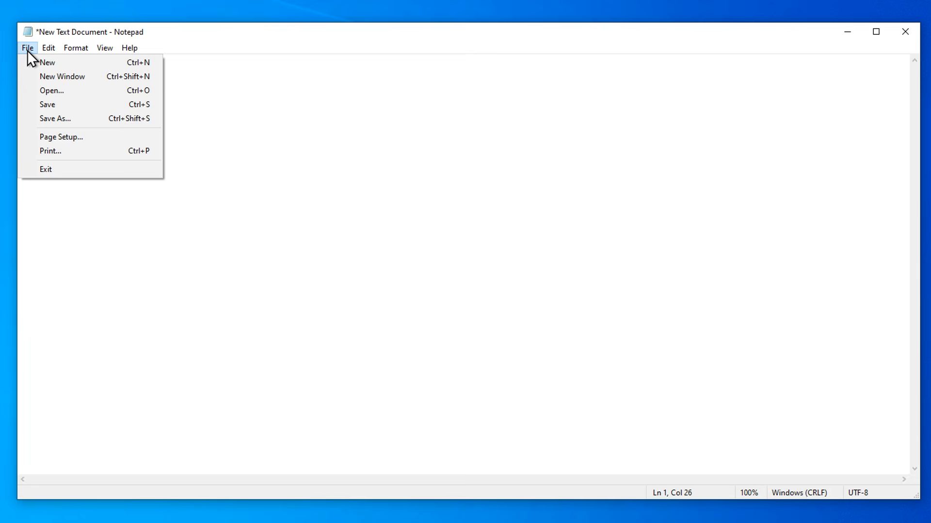
click(33, 123)
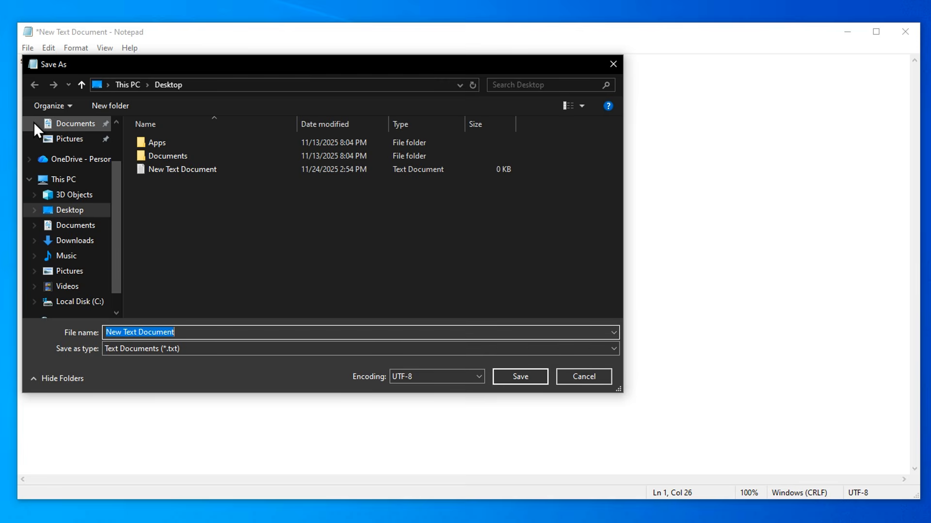
click(79, 241)
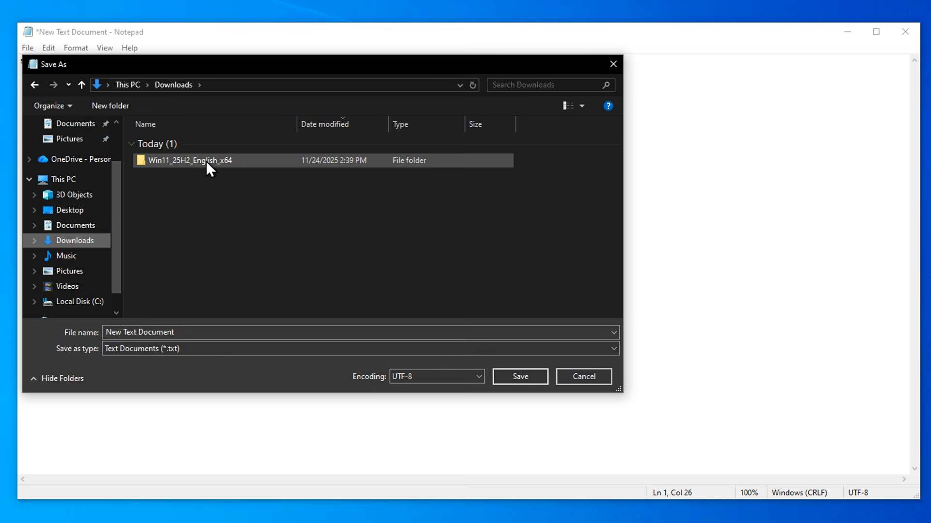
double_click(193, 161)
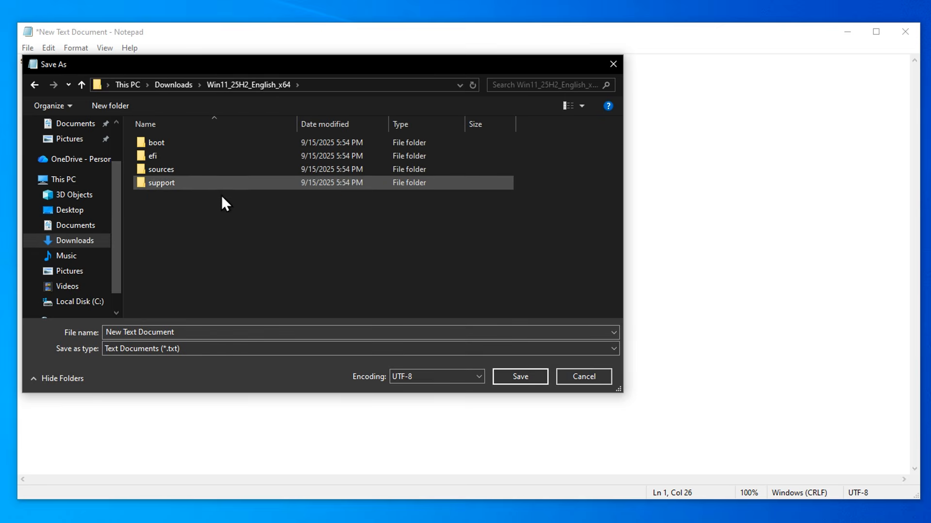
click(183, 333)
key(ctrl+a)
key(BackSpace)
text(up)
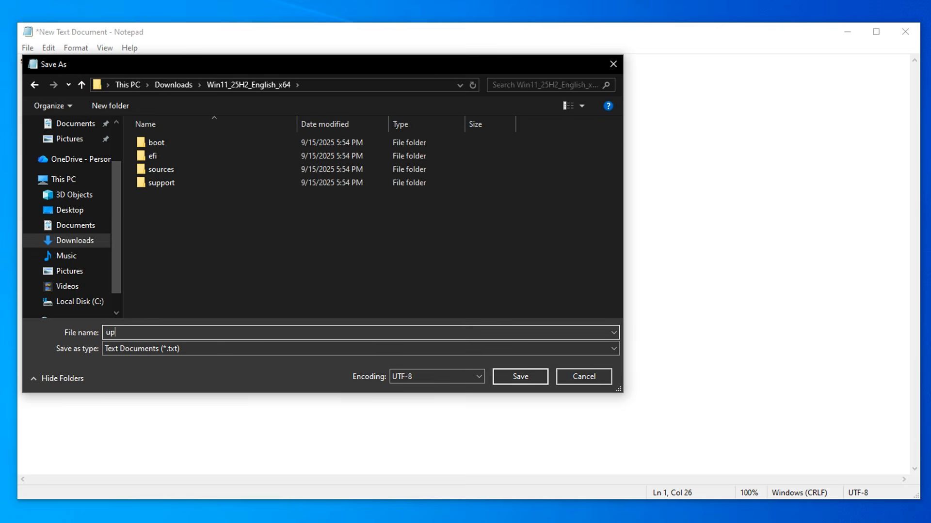
text(date.bat)
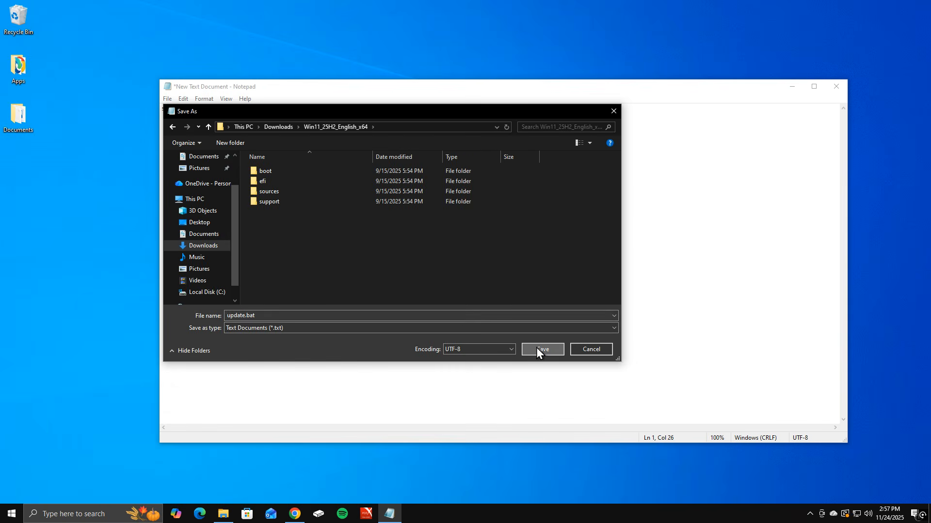
click(537, 348)
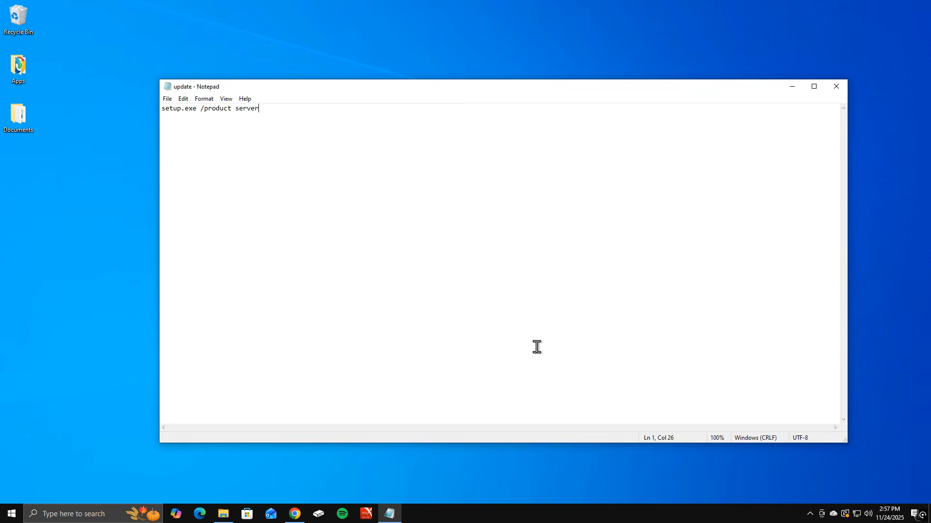
click(839, 88)
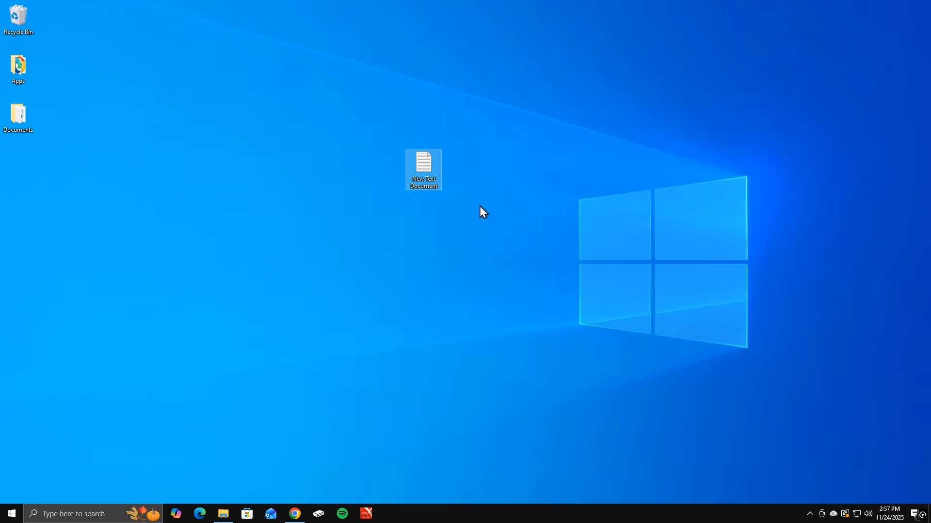
- Run the update batch file from the Win11_25H2_English_x64 folder with administrator approval and bring up the Windows setup window
click(234, 507)
click(181, 121)
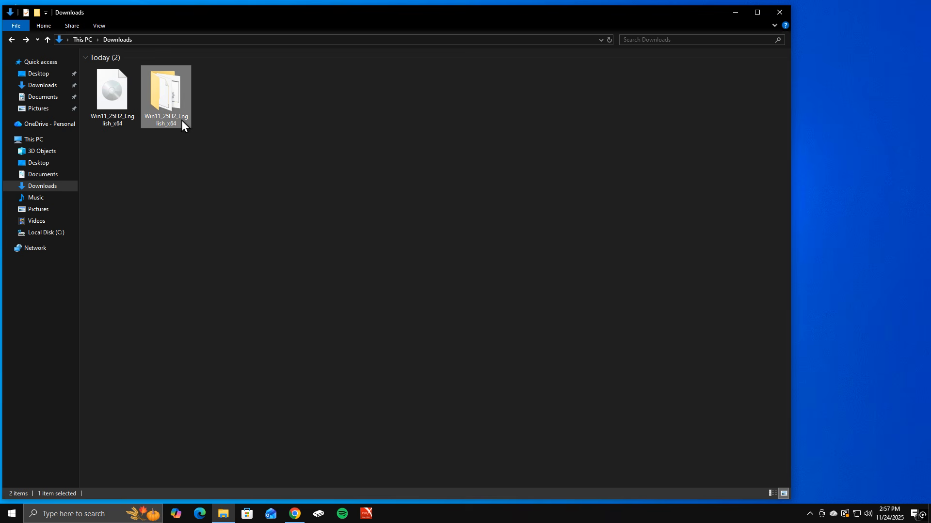
double_click(182, 120)
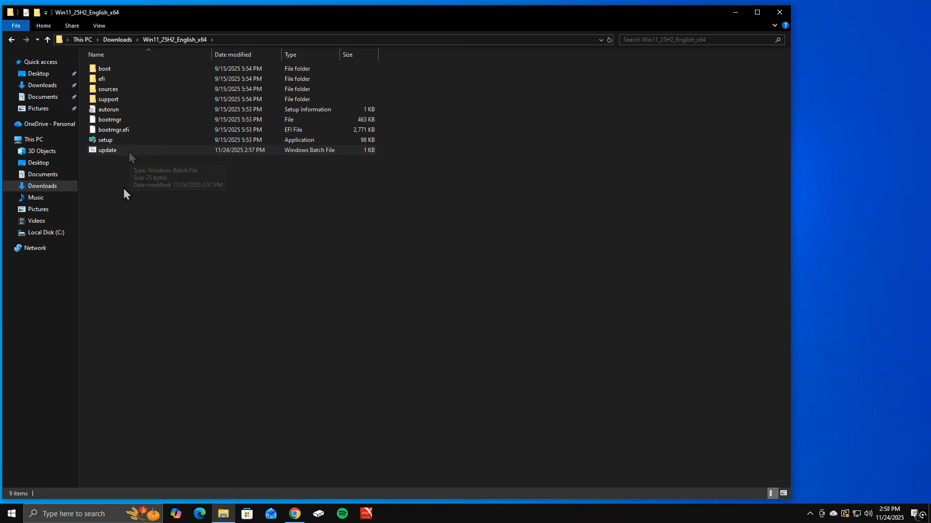
double_click(136, 149)
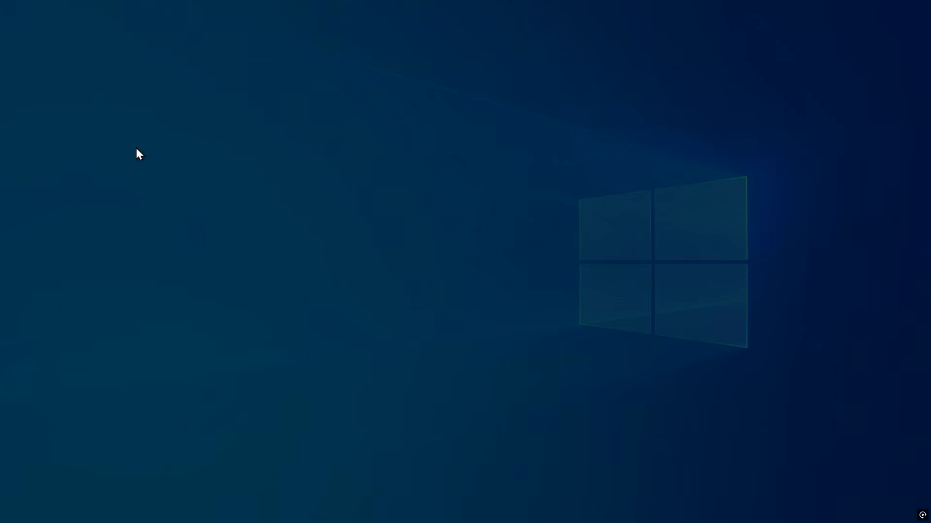
click(409, 321)
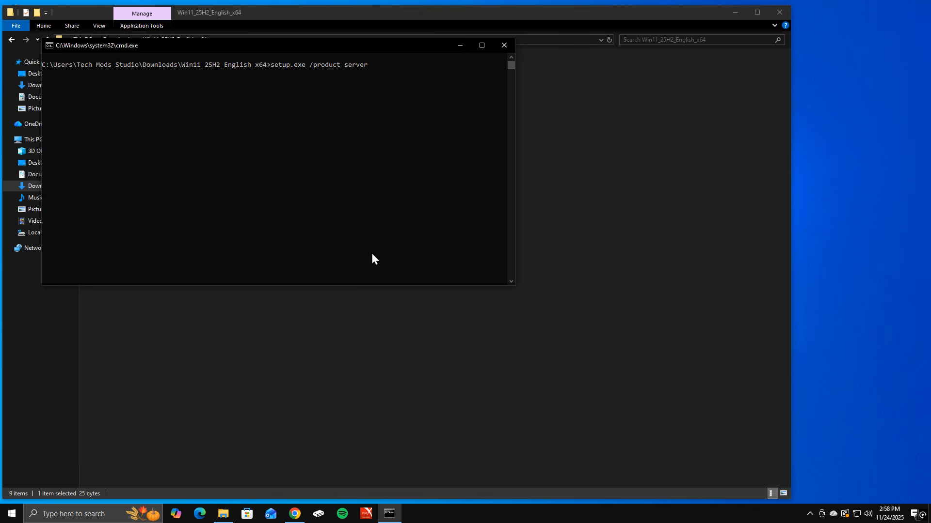
click(505, 49)
click(460, 235)
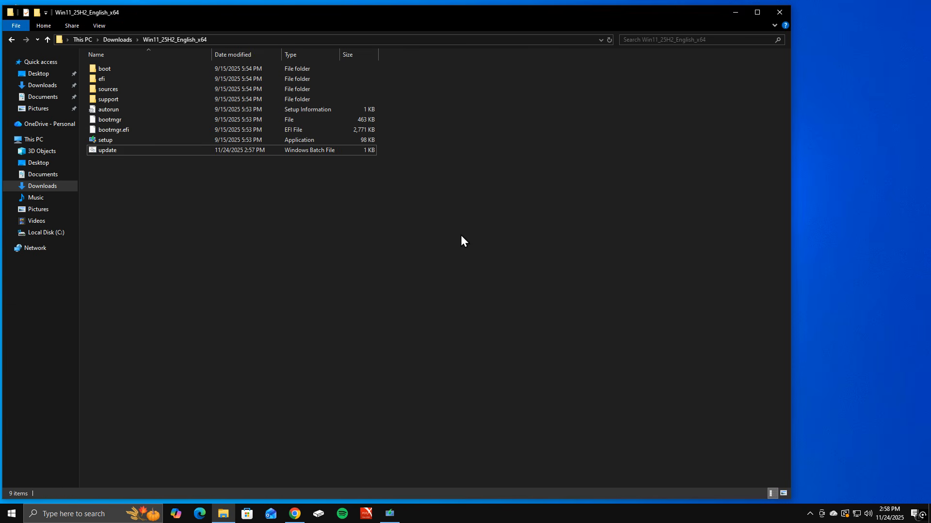
click(389, 509)
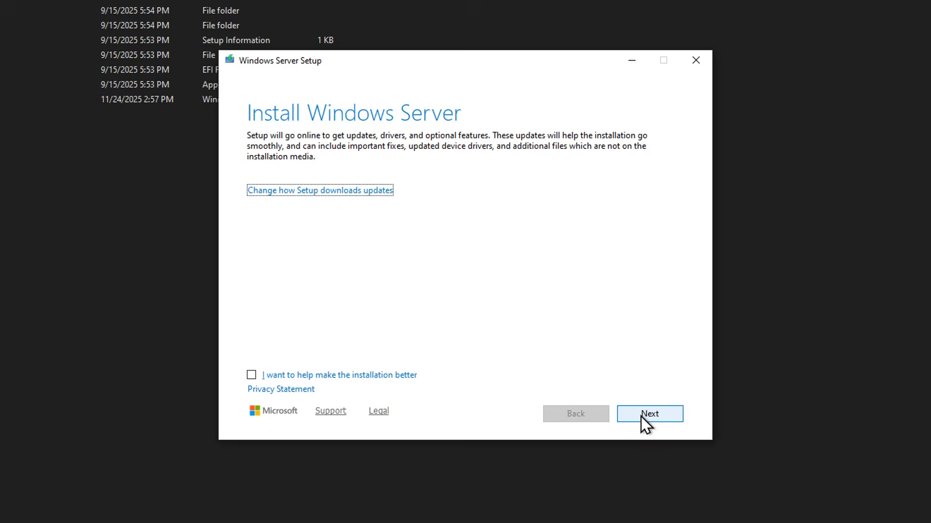
- Continue past the setup's online updates page and accept the license terms
click(641, 417)
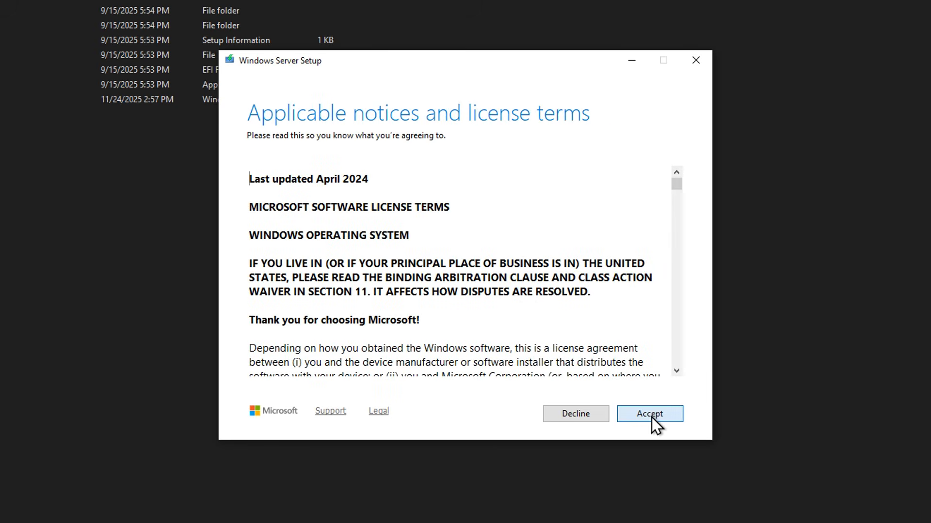
click(651, 415)
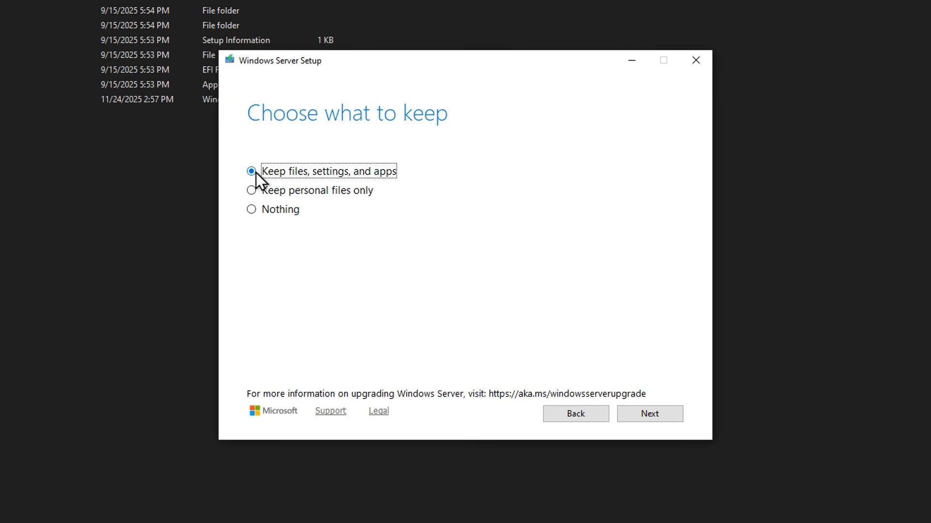
- Choose to keep files, settings, and apps, and start the Windows 11 Pro installation
click(251, 194)
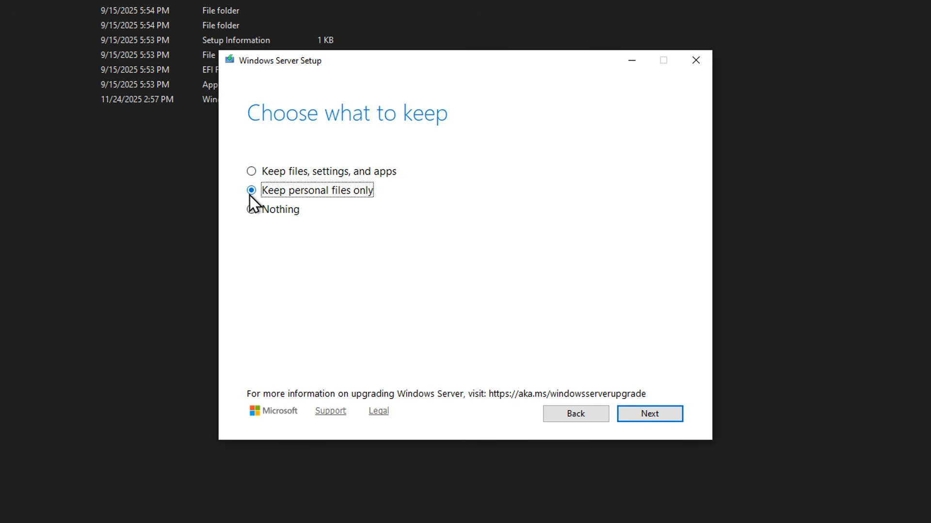
click(250, 210)
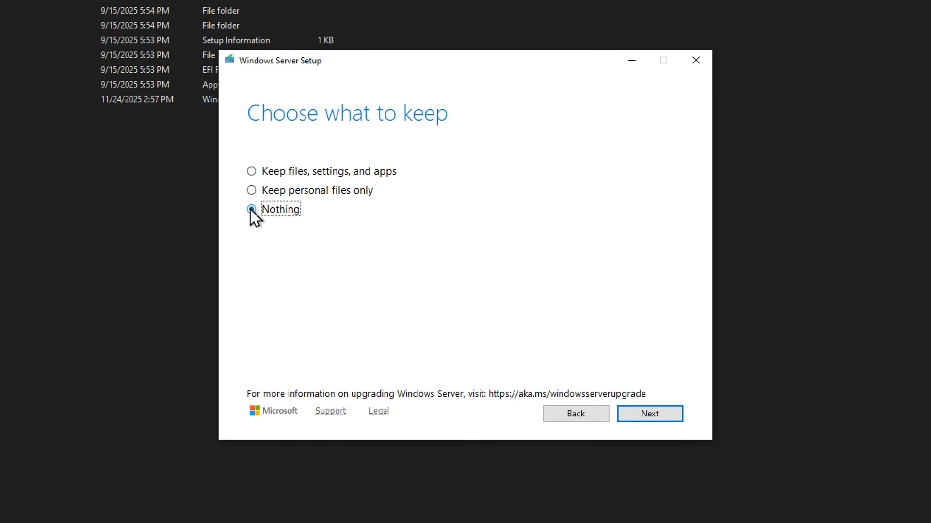
click(251, 172)
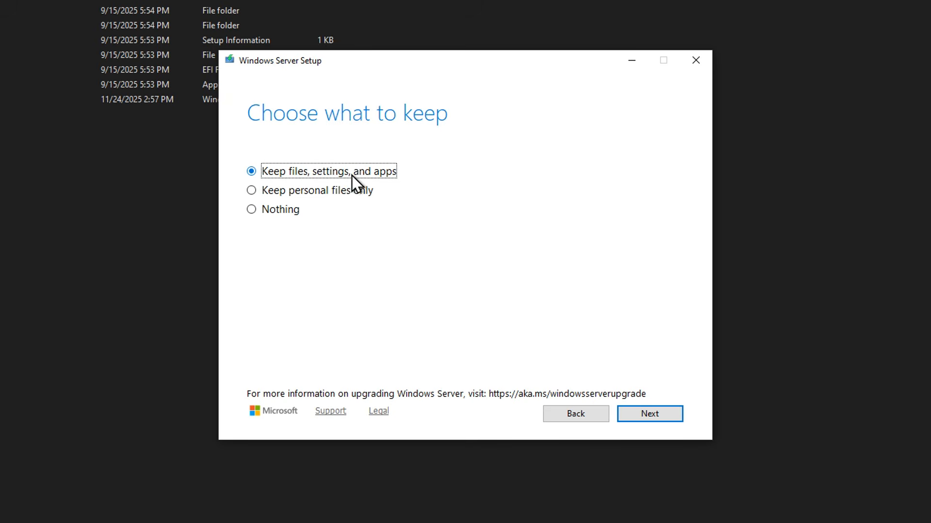
click(665, 415)
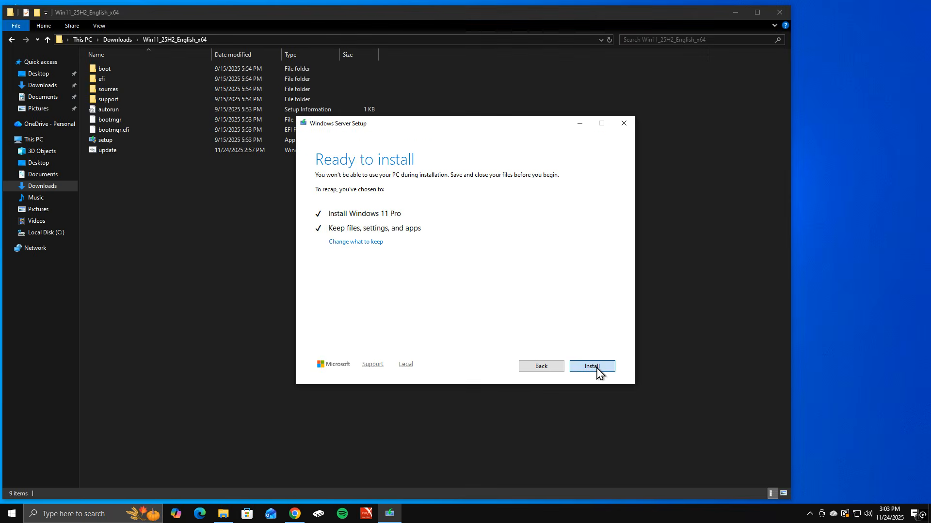
click(648, 414)
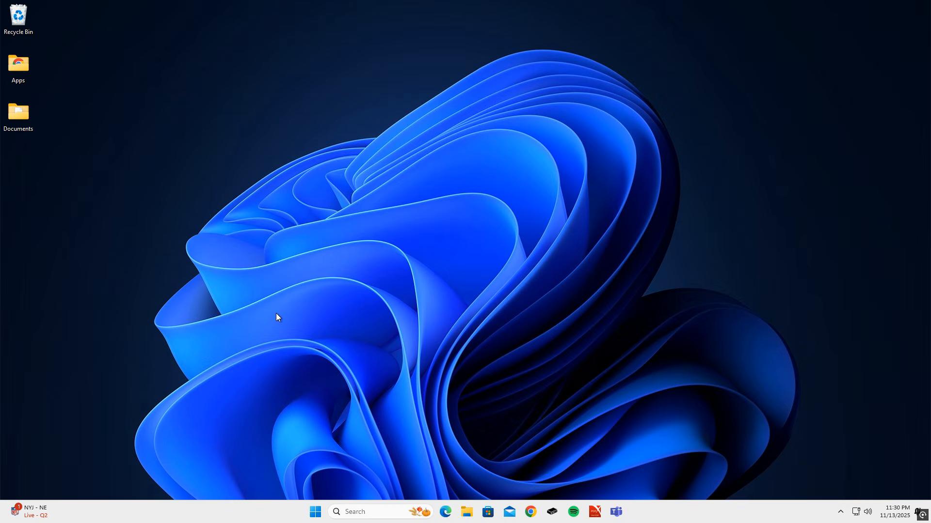
- Examine the Windows edition and version in the Windows specifications on the System About page of Settings
click(324, 512)
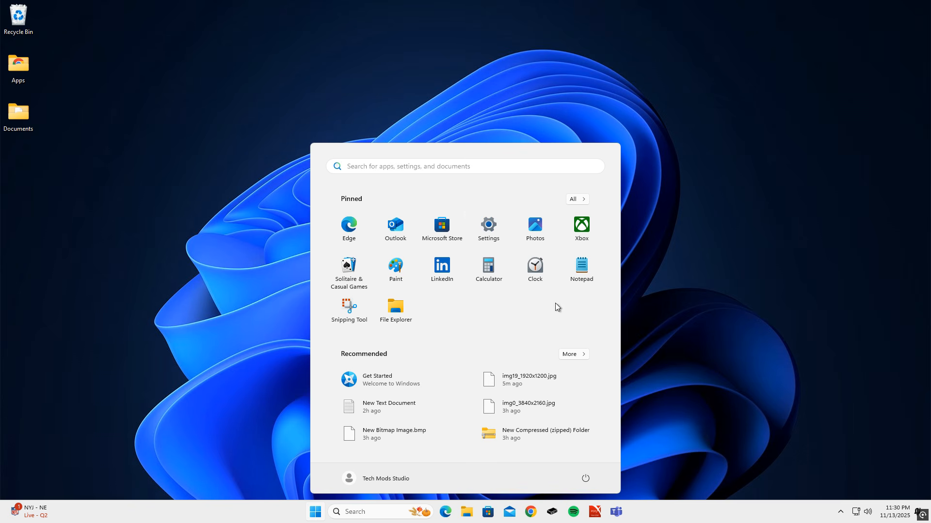
click(500, 231)
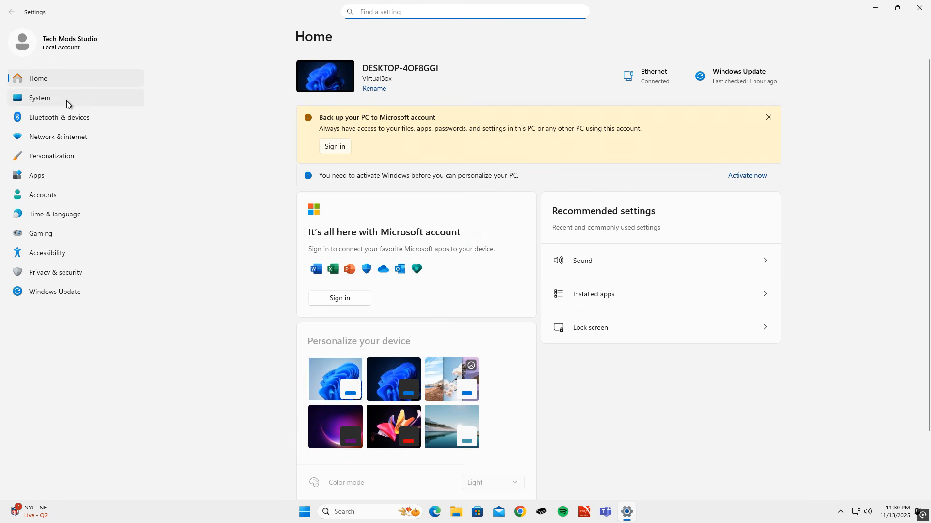
click(66, 102)
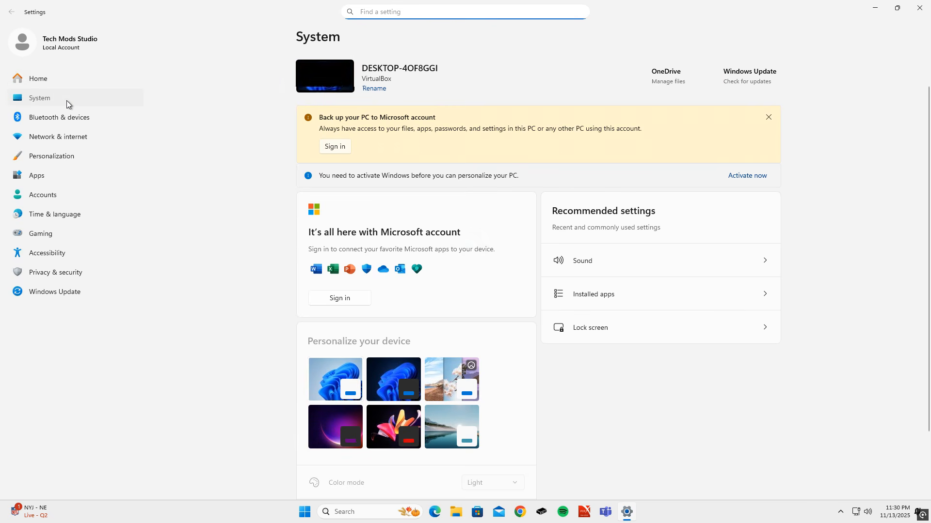
scroll(182, 205, down, 6)
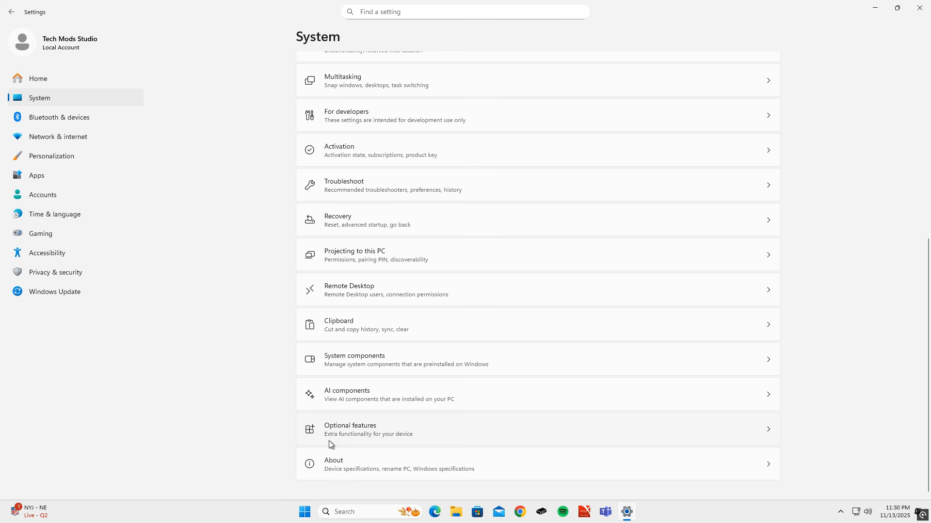
click(362, 460)
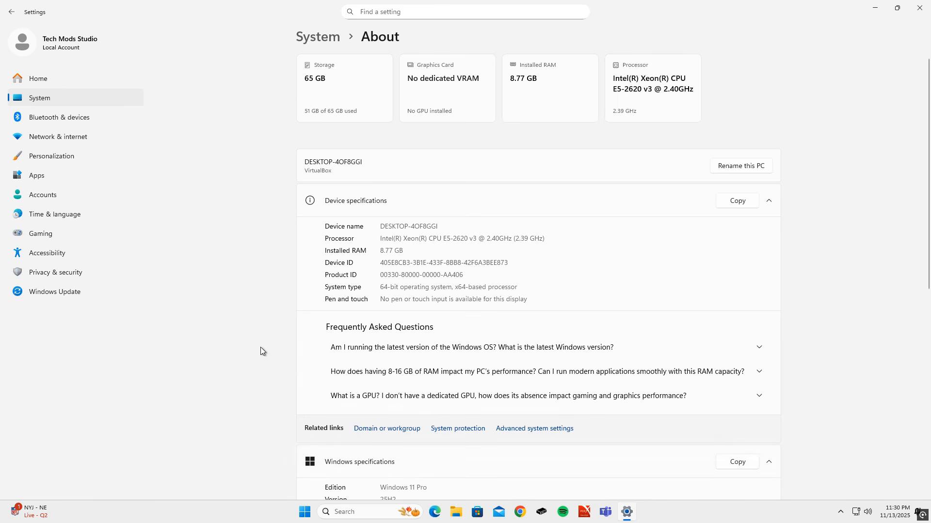
scroll(262, 349, down, 4)
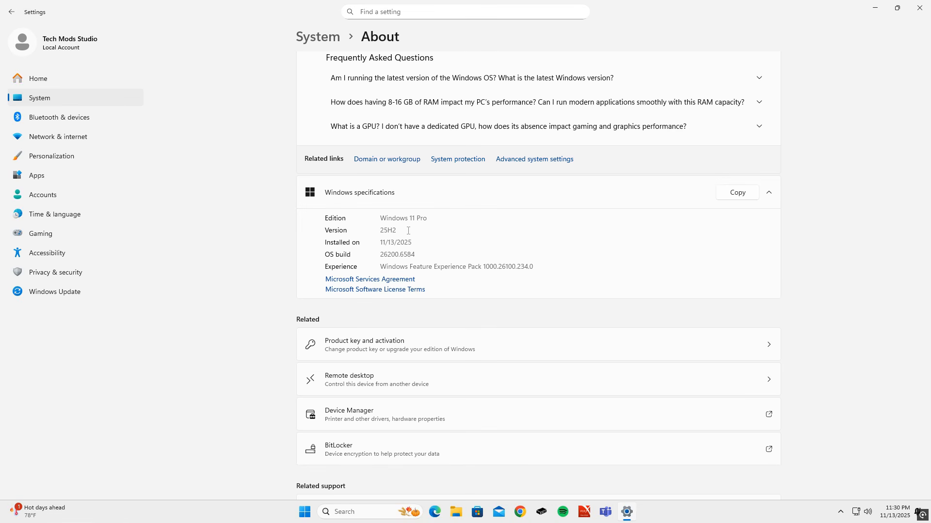
- Check Windows Update for available updates, start downloading them and minimize Settings
click(79, 291)
click(742, 88)
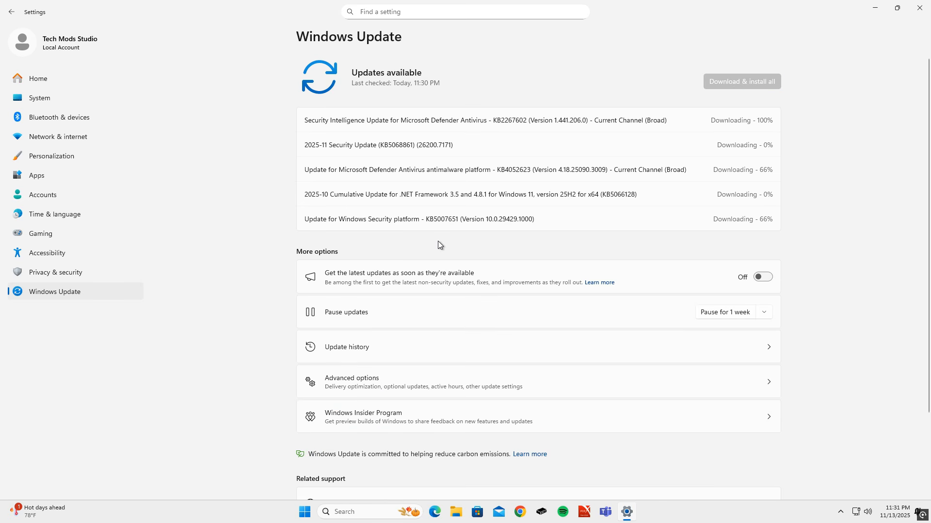
click(875, 7)
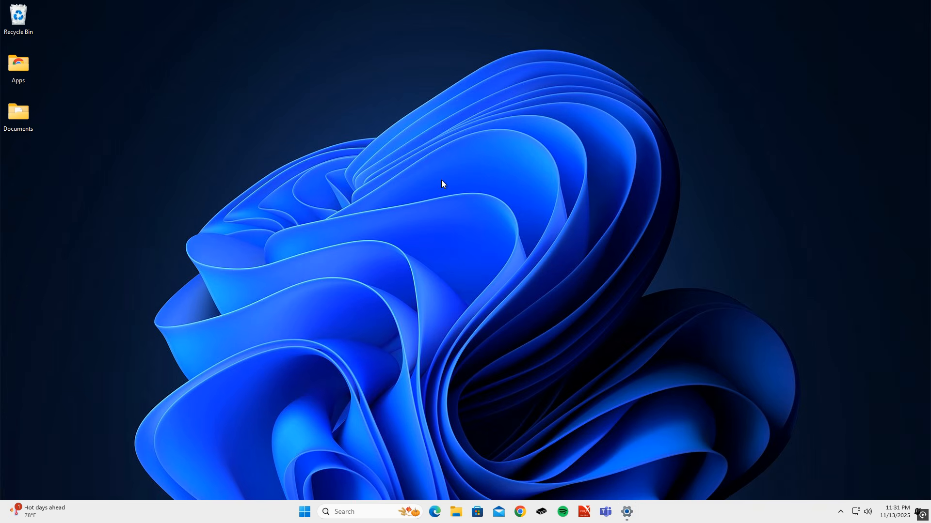